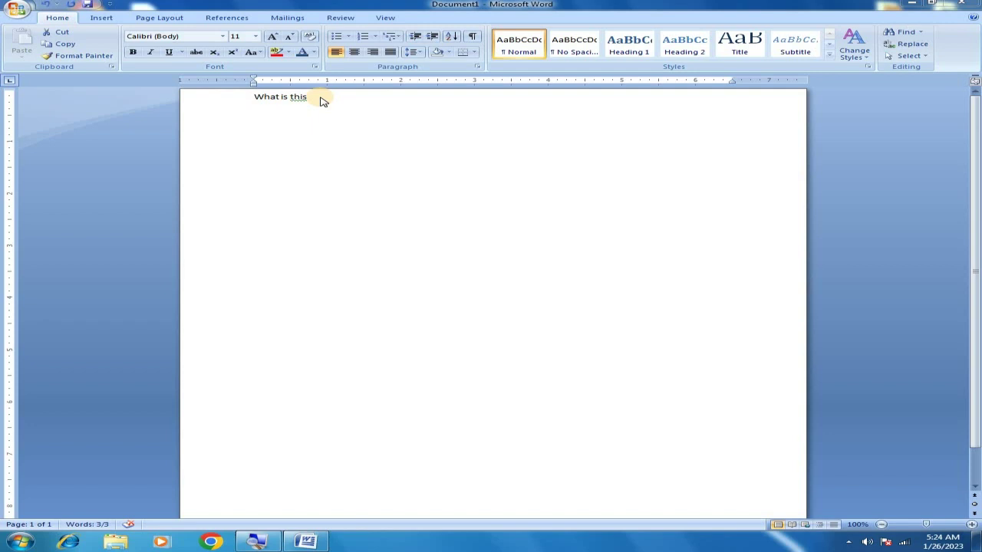
Apply the Algerian font to the 'What is this' line
triple_click(321, 100)
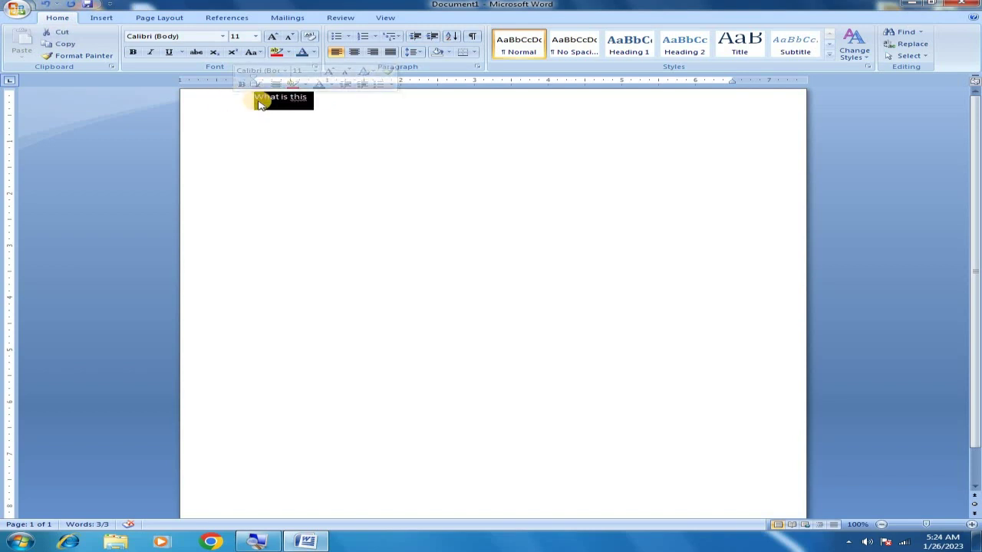
left_click(223, 36)
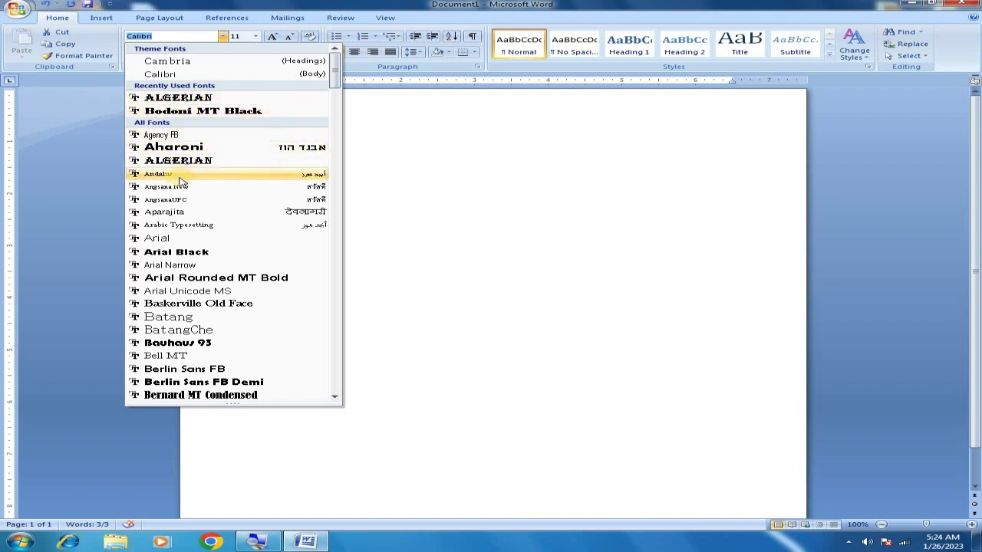
left_click(178, 161)
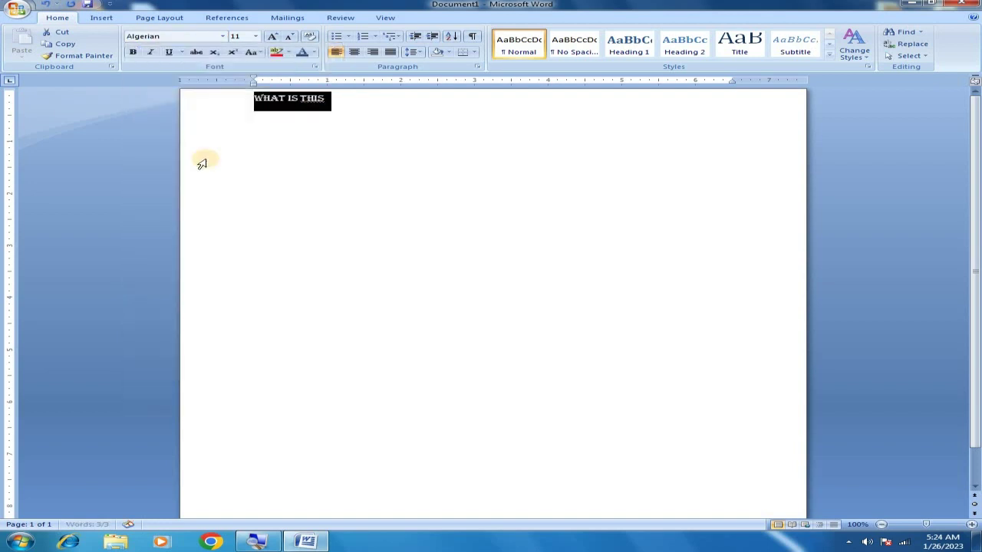
left_click(372, 145)
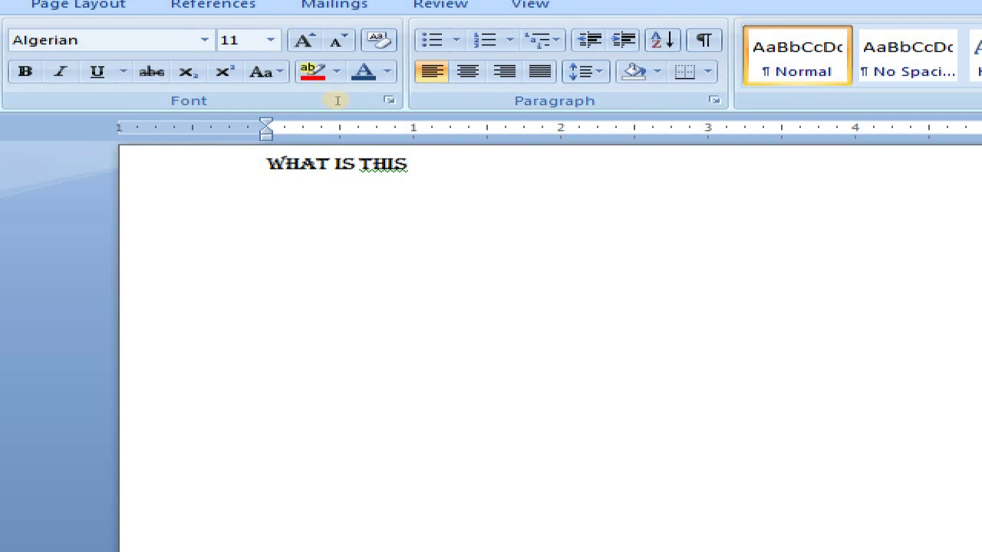
Grow the selected heading to 20 point, then shrink it to 10 point
key("ctrl+a")
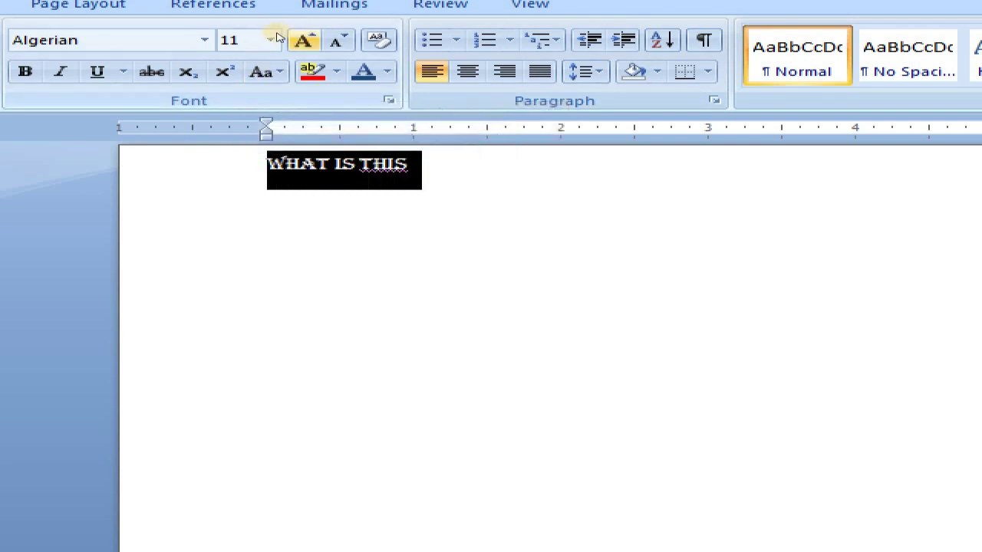
left_click(273, 38)
left_click(273, 39)
left_click(273, 38)
left_click(273, 38)
left_click(274, 39)
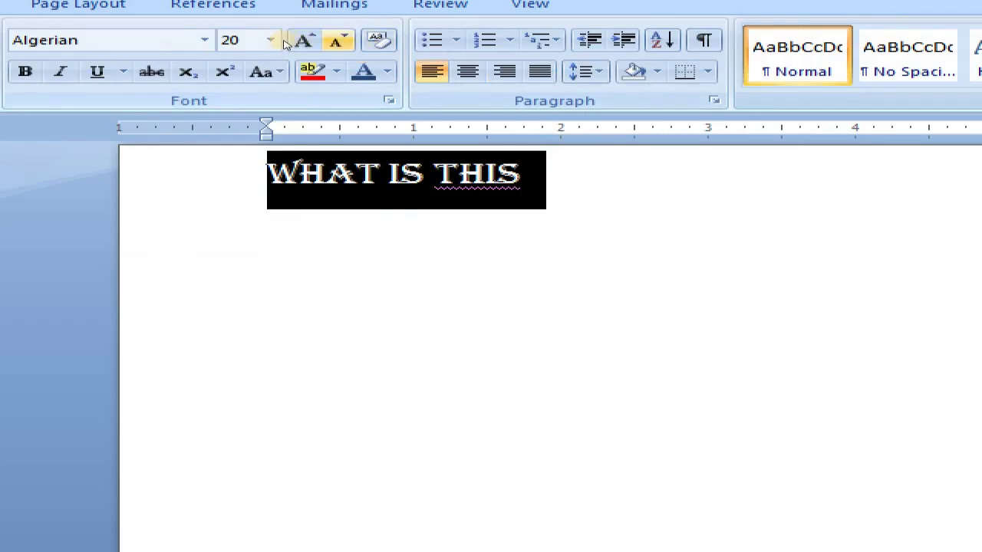
left_click(290, 39)
left_click(290, 39)
left_click(290, 40)
left_click(290, 40)
left_click(290, 40)
left_click(290, 40)
left_click(290, 40)
Adjust the heading size back up and settle it at 18 point
left_click(274, 40)
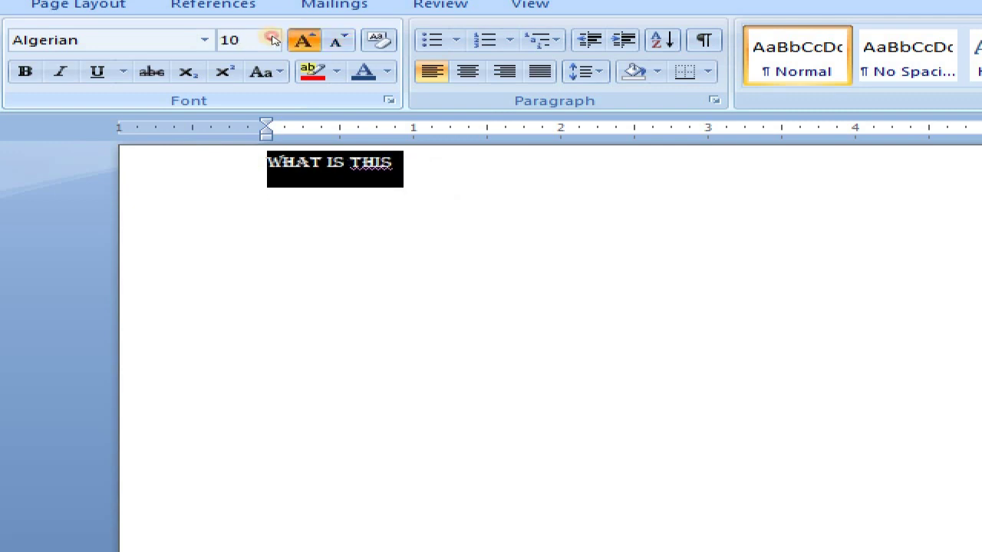
left_click(274, 40)
left_click(274, 40)
left_click(274, 40)
left_click(274, 40)
left_click(273, 40)
left_click(291, 40)
left_click(291, 40)
left_click(269, 40)
left_click(270, 40)
left_click(270, 40)
left_click(291, 40)
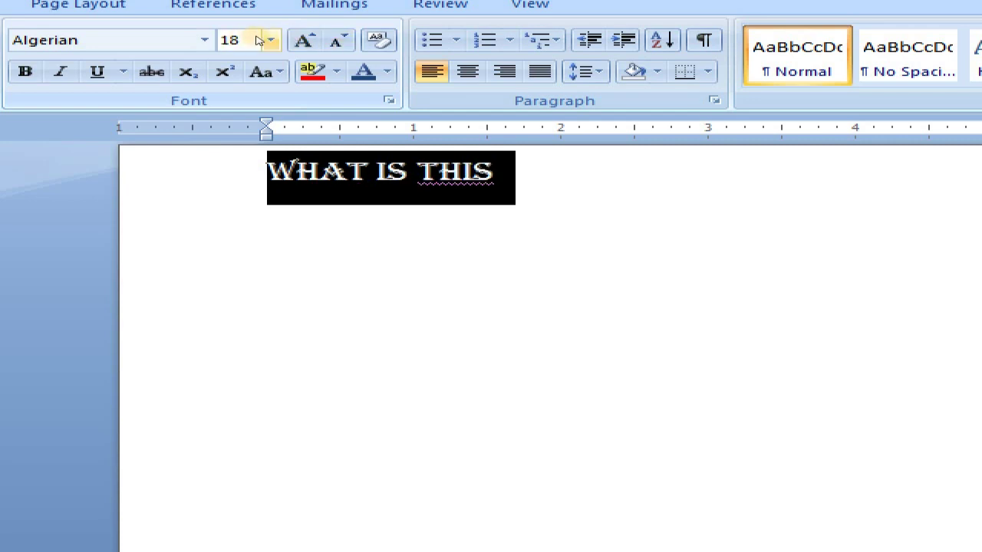
left_click(269, 39)
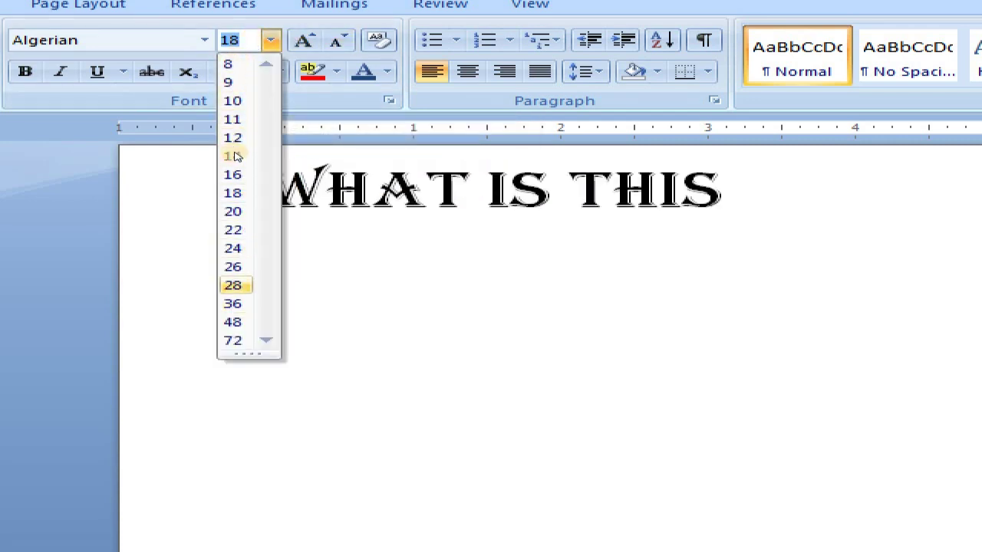
left_click(270, 40)
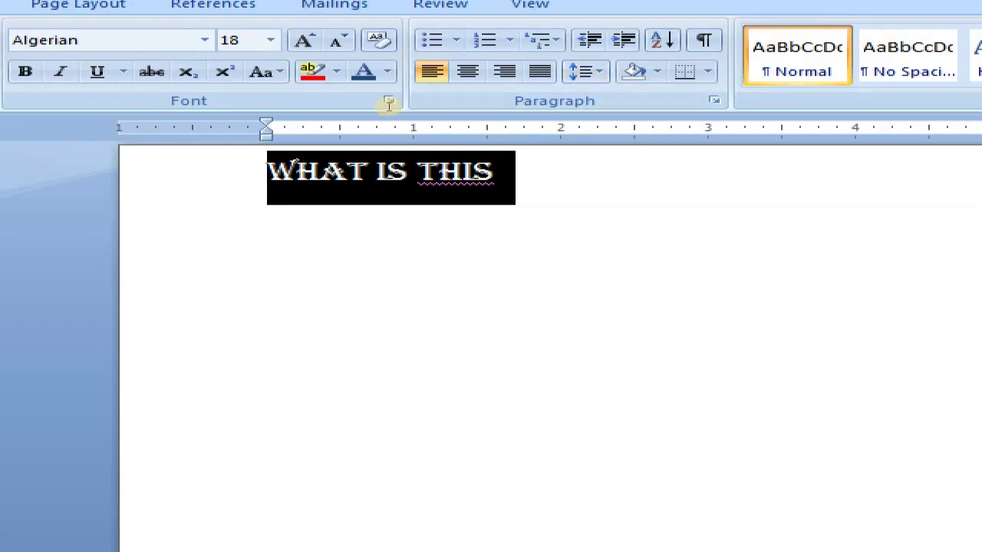
Make the heading bold, italic, underlined and red
left_click(387, 103)
key("ctrl+a")
key("ctrl+b")
key("ctrl+i")
key("ctrl+u")
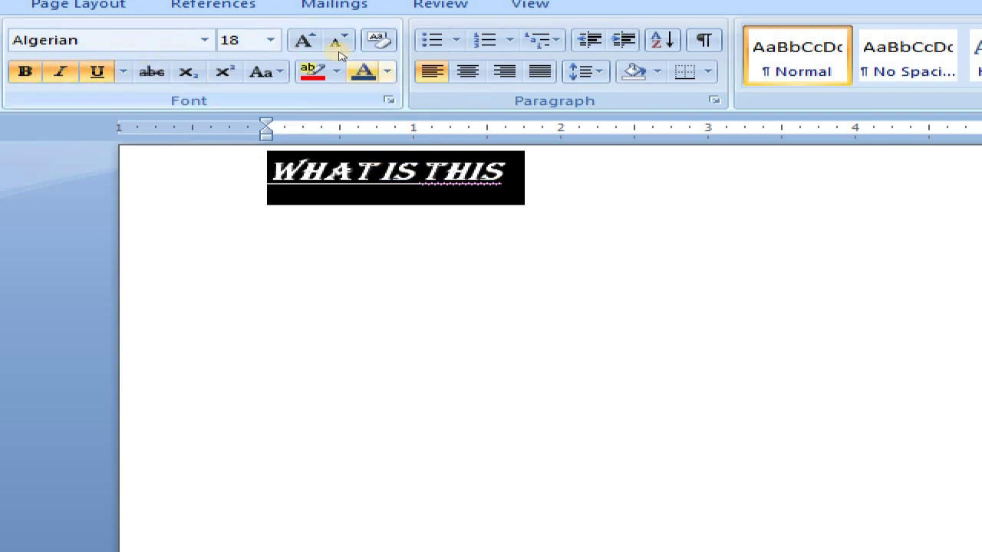
left_click(387, 72)
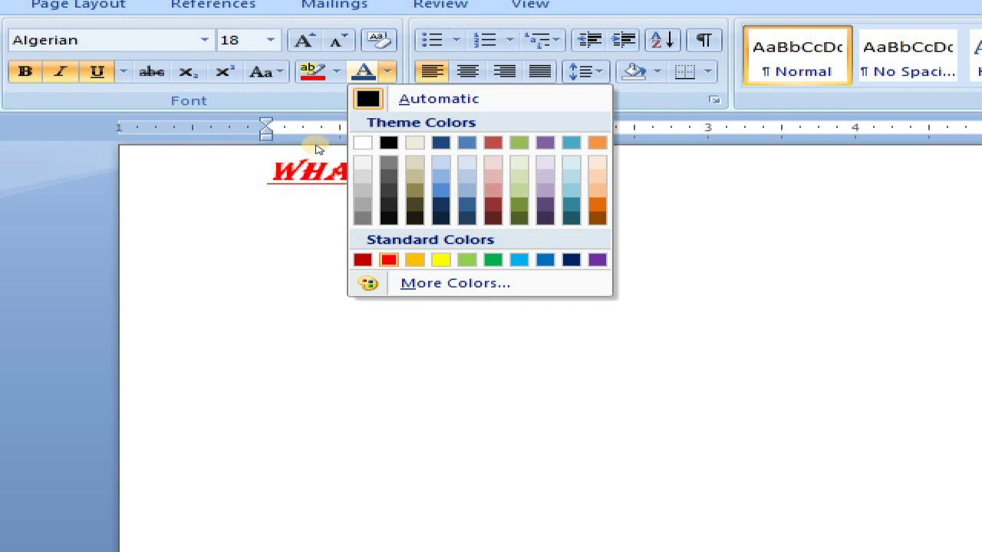
left_click(318, 148)
left_click(491, 145)
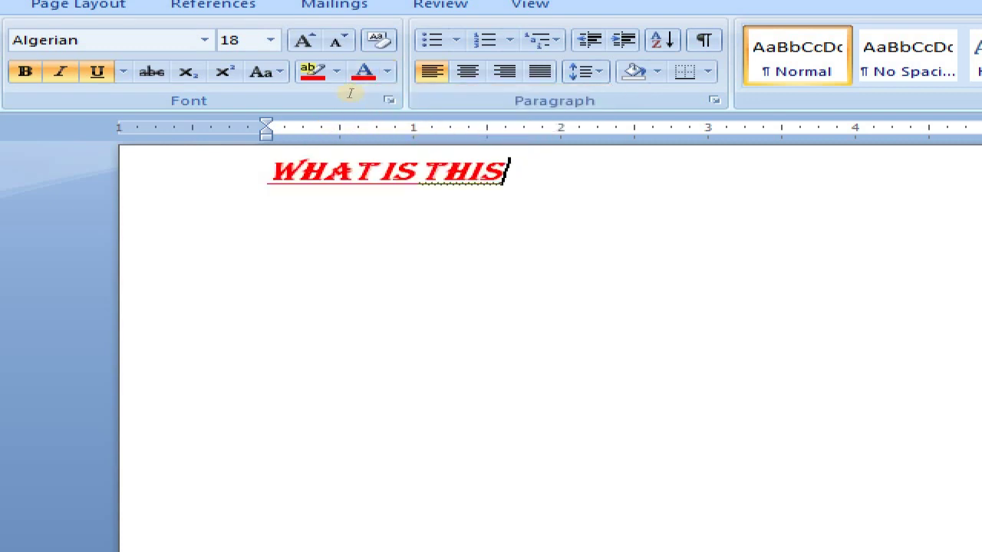
Remove bold, italic and underline from the heading, keeping the red font colour
key("ctrl+a")
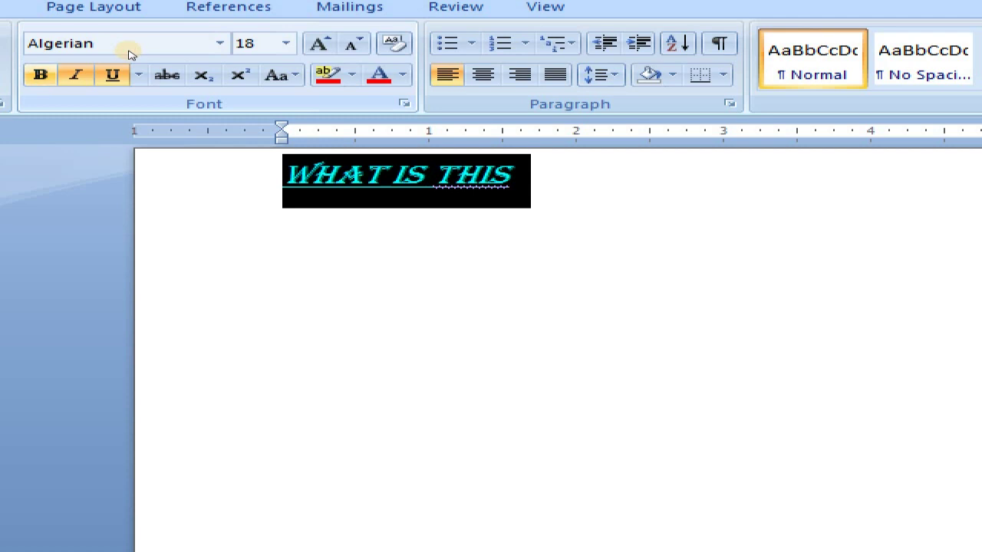
key("ctrl+b")
key("ctrl+i")
key("ctrl+u")
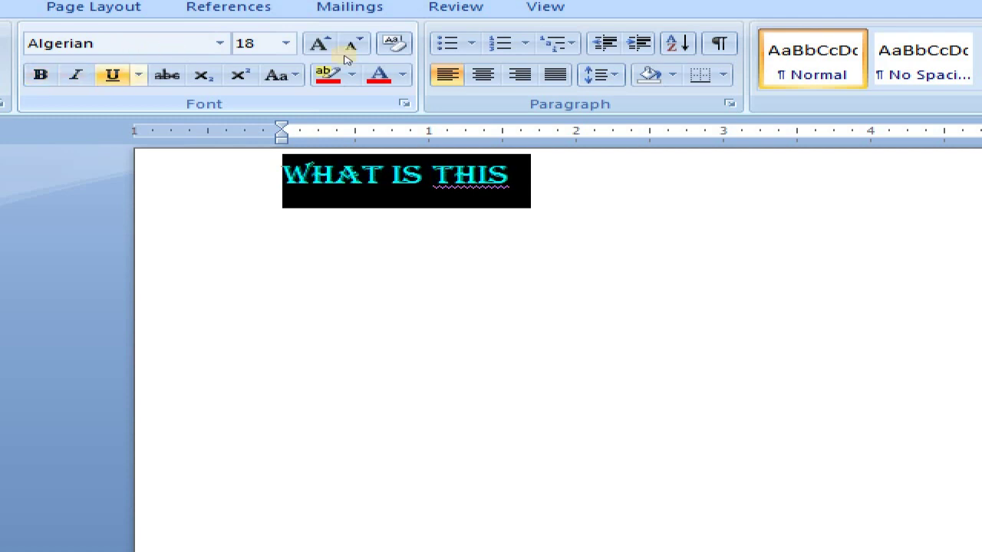
left_click(402, 74)
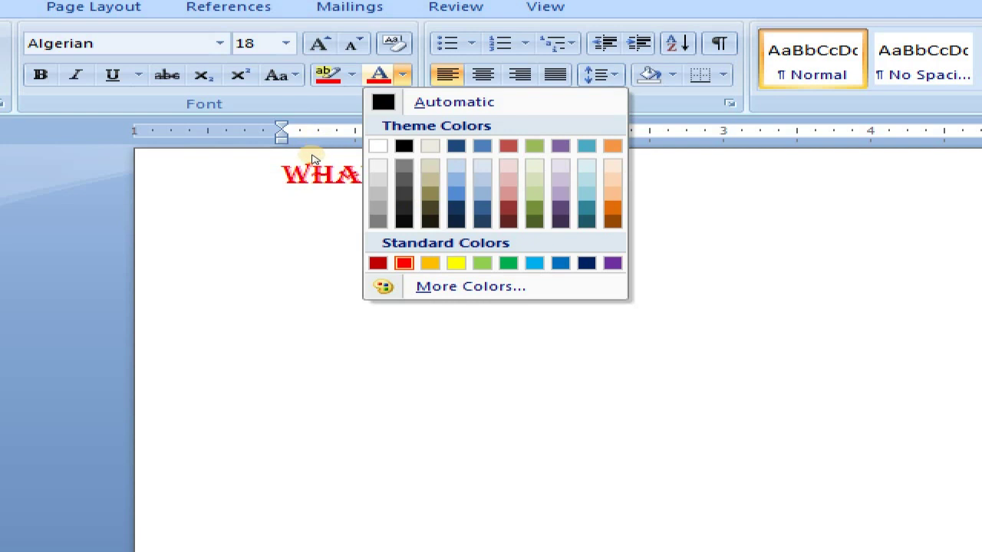
left_click(285, 160)
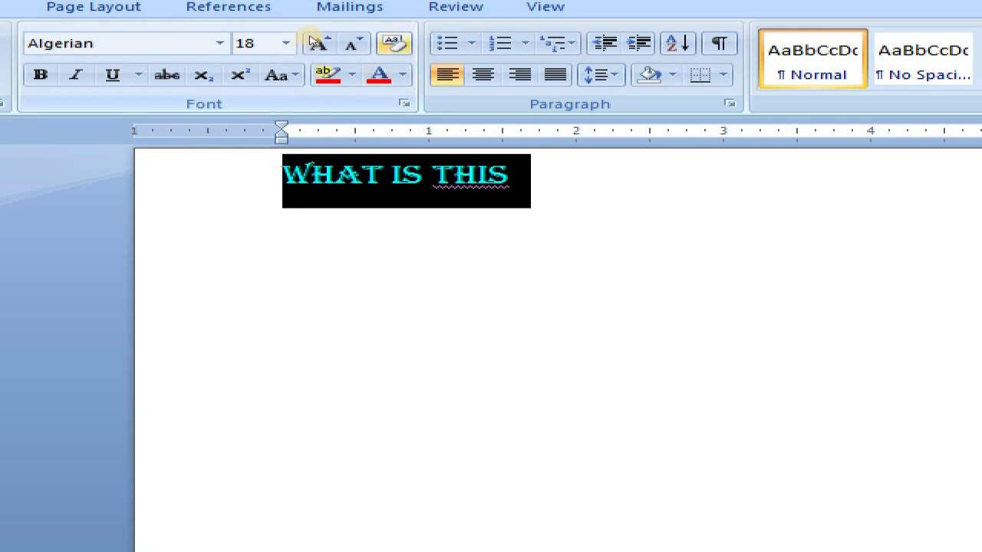
Clear all formatting from the heading, then make 'What is this' bold
left_click(394, 43)
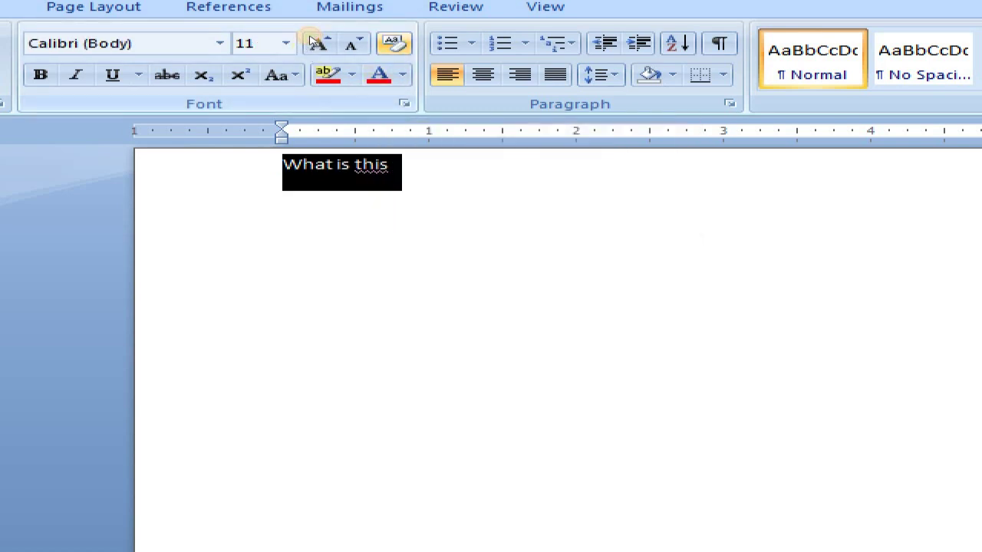
key("Right")
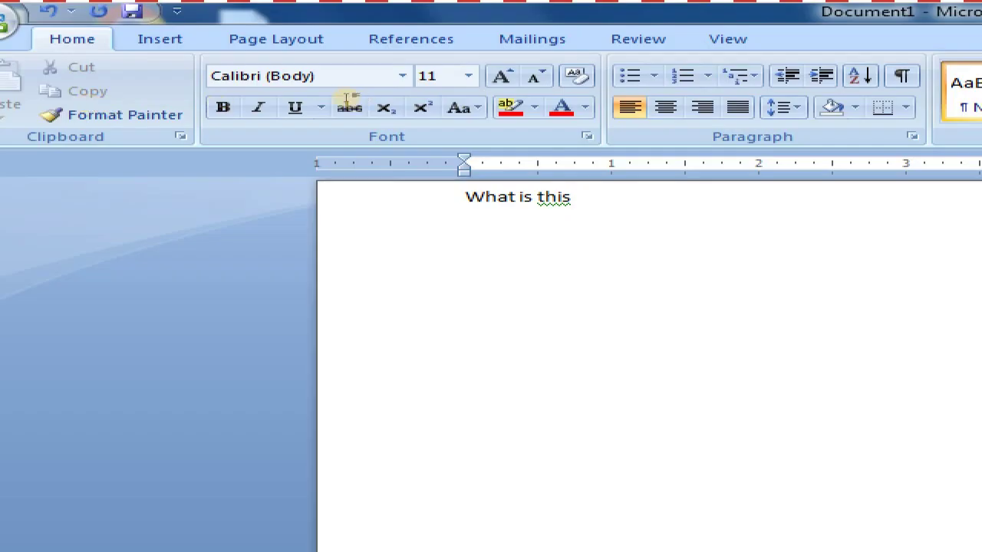
key("ctrl+a")
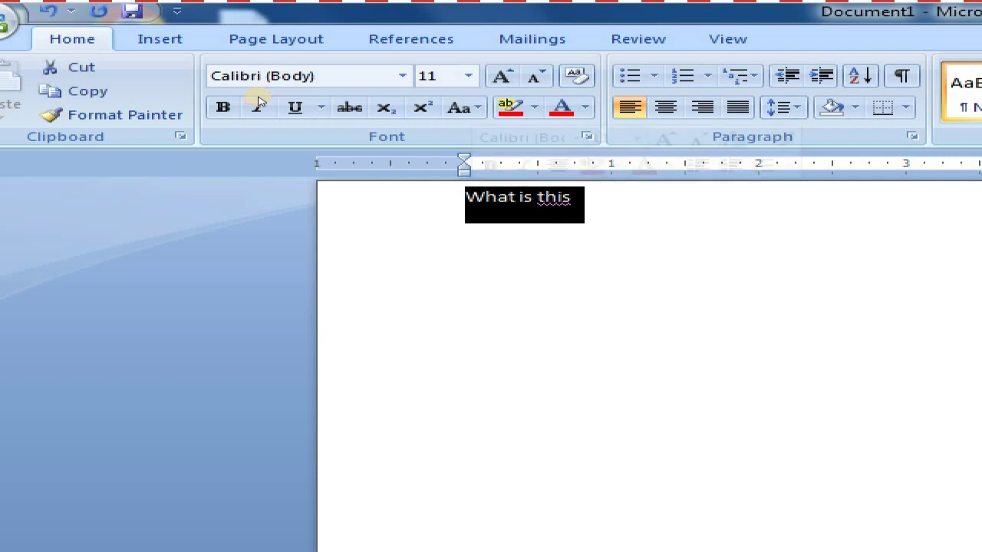
key("ctrl+b")
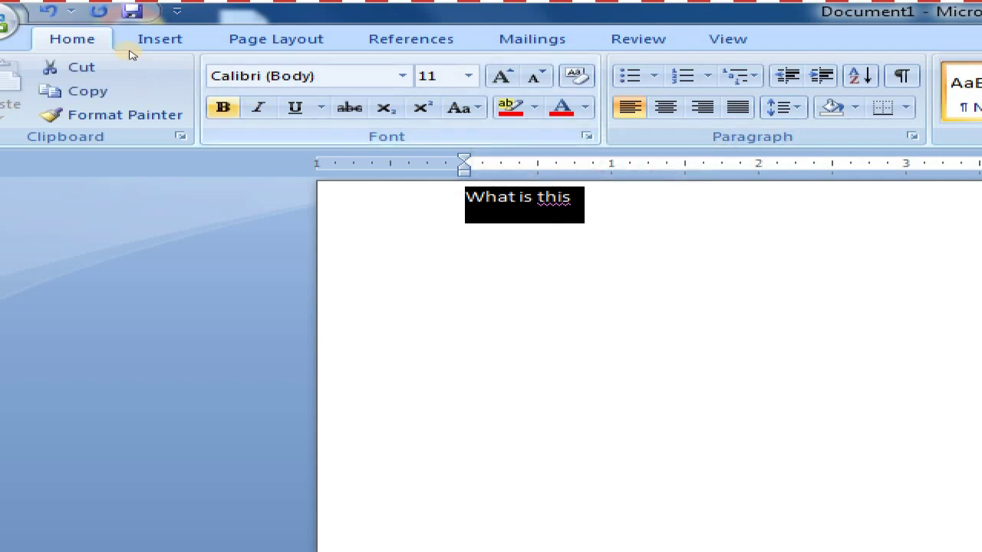
key("Right")
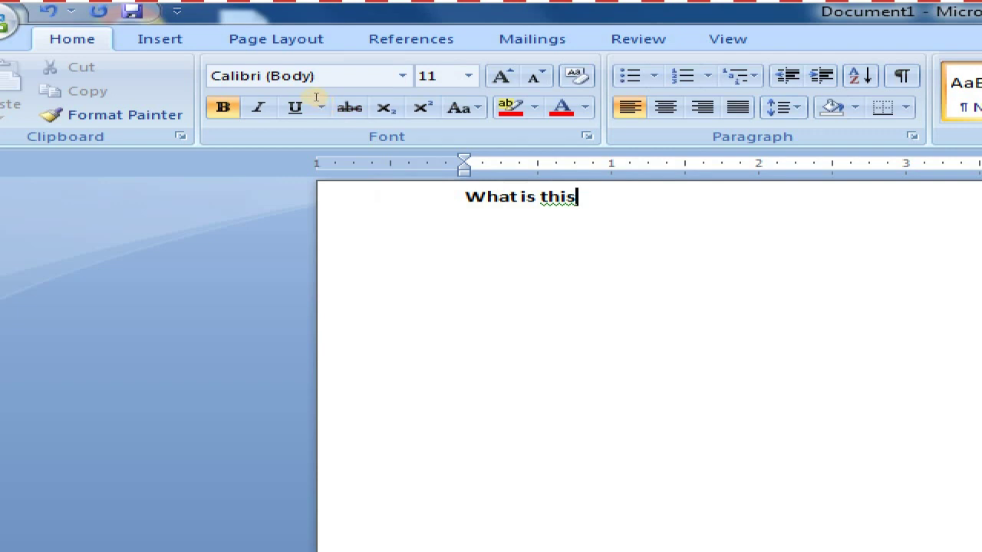
Turn on italic and reselect all of the 'What is this' text
key("ctrl+i")
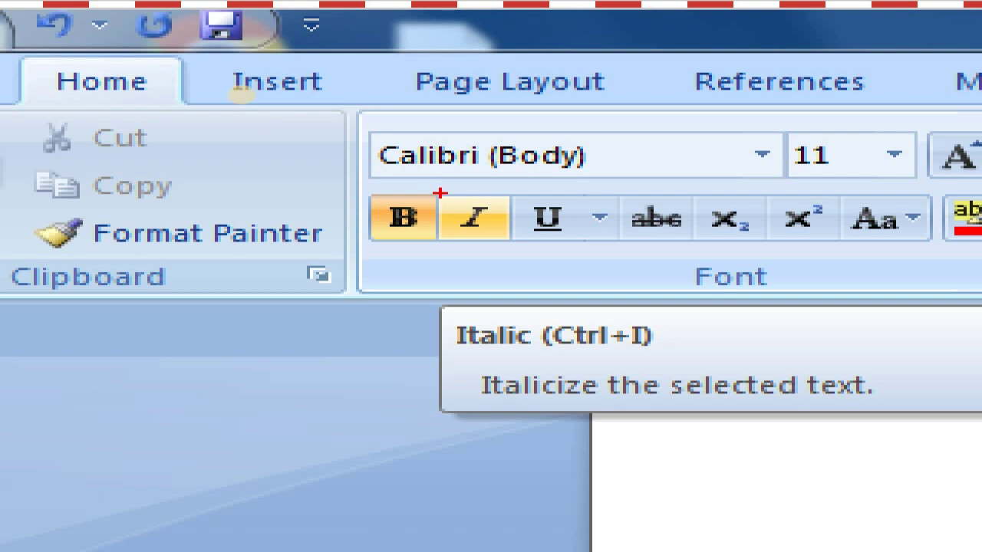
left_click_drag(428, 182, 517, 248)
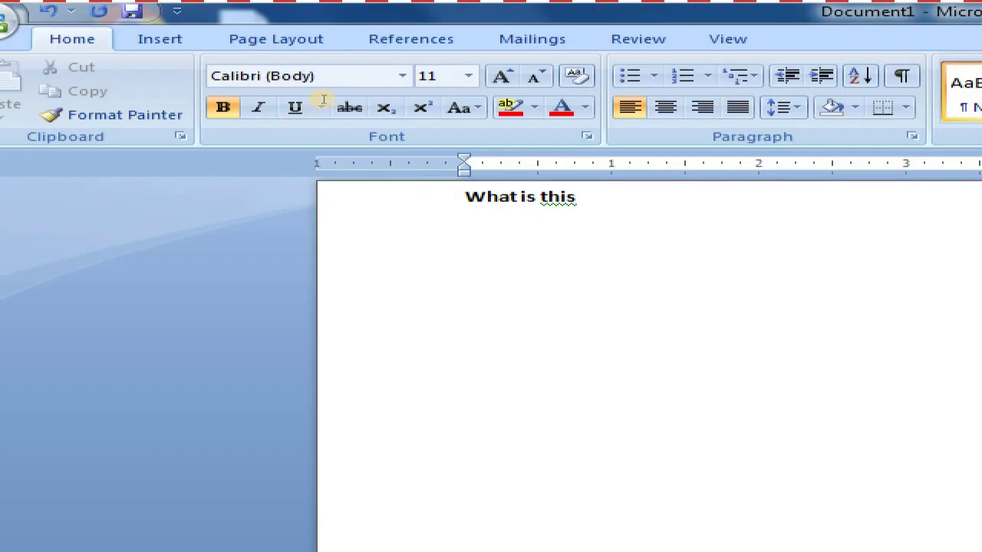
key("ctrl+a")
Italicise the bold 'What is this' text, then reselect the whole line
left_click(257, 106)
key("Right")
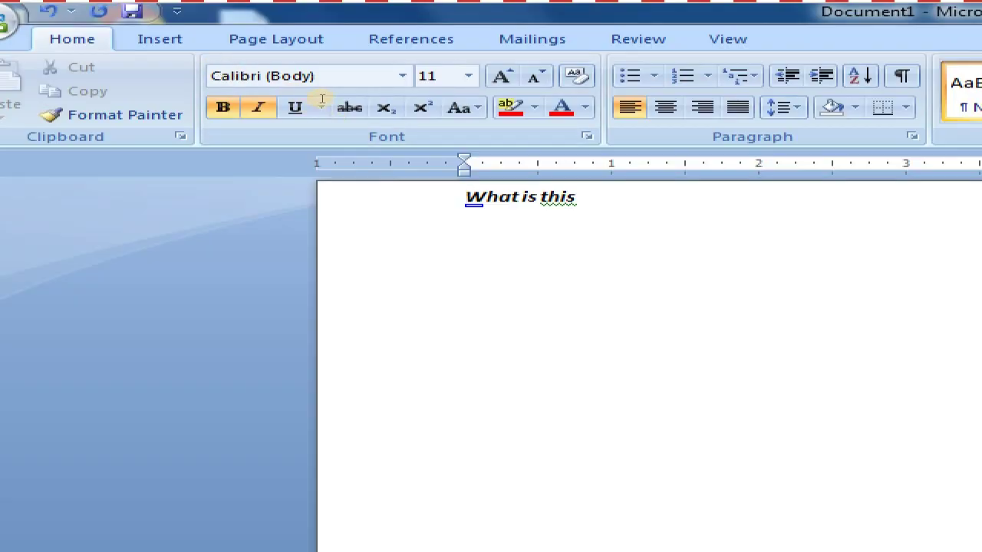
key("ctrl+a")
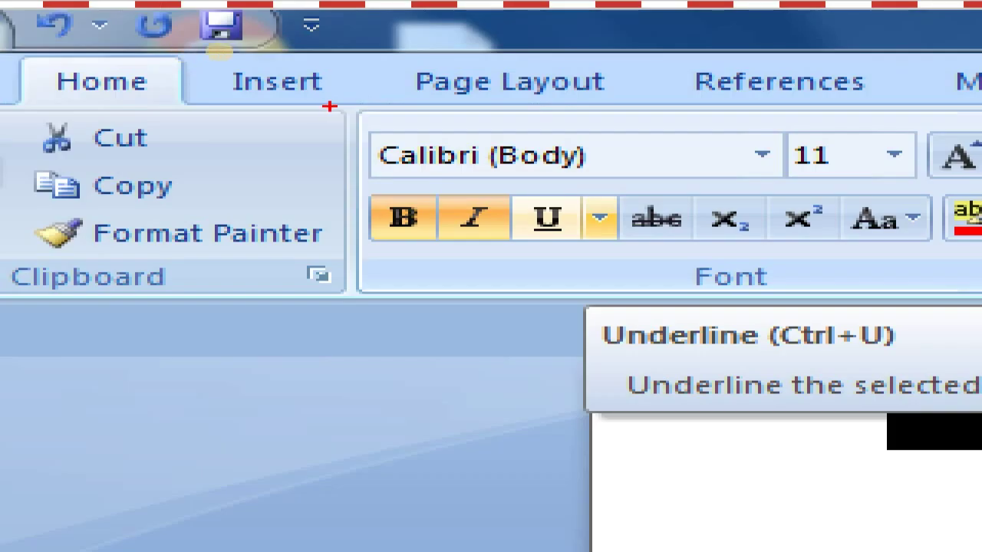
left_click_drag(577, 192, 585, 203)
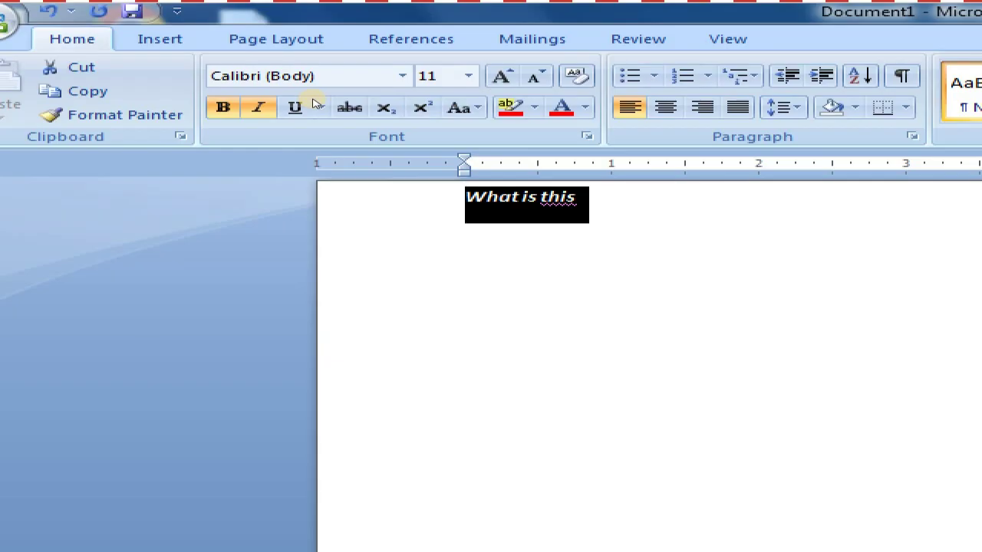
left_click(321, 108)
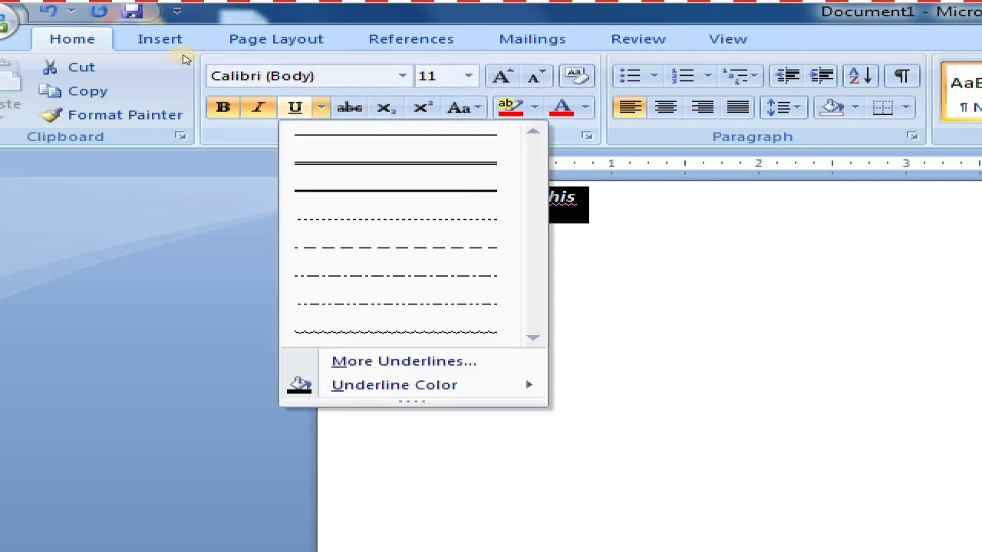
key("Down")
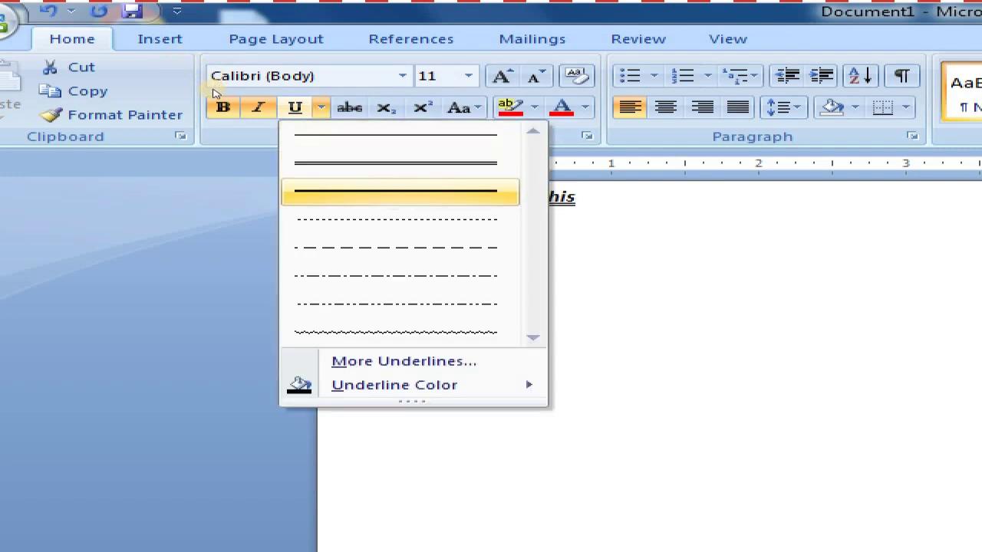
key("Down")
key("Down")
key("Down")
key("Down")
key("Down")
key("Up")
key("Up")
key("Up")
key("Up")
key("Down")
key("Return")
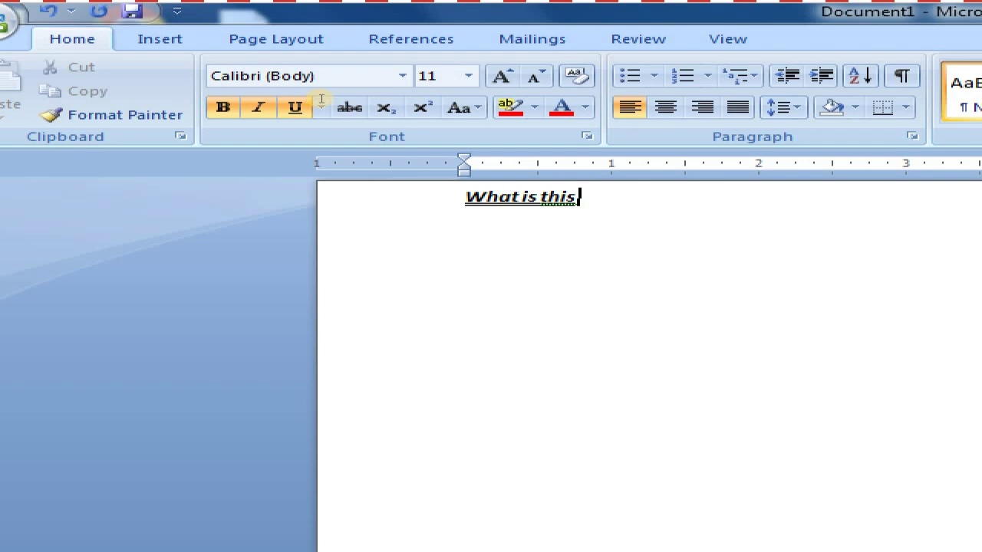
left_click(296, 103)
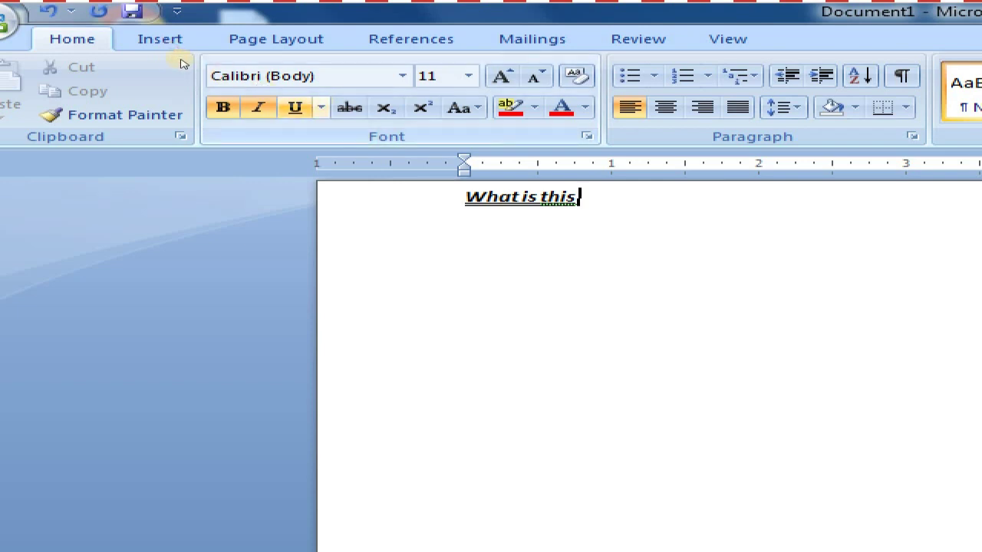
key("ctrl+a")
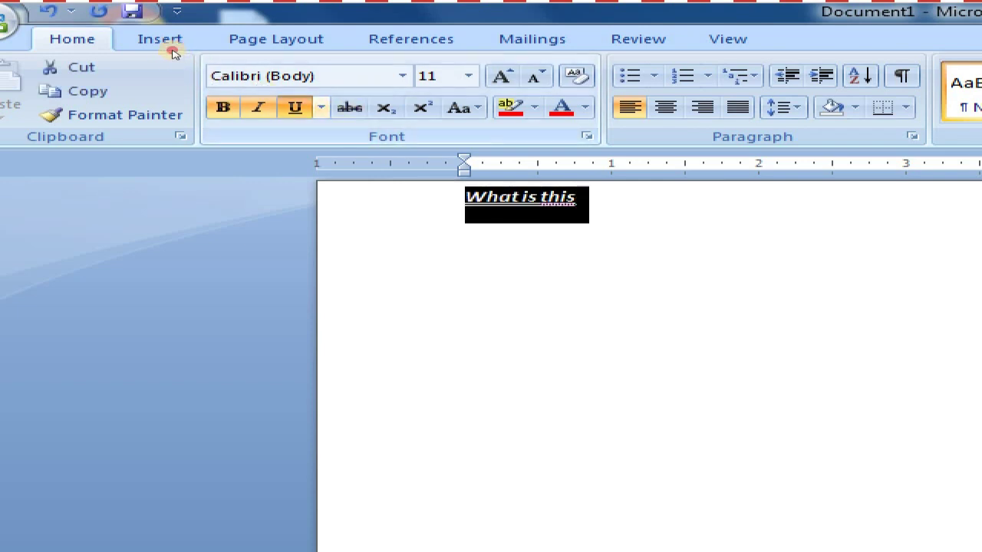
key("ctrl+u")
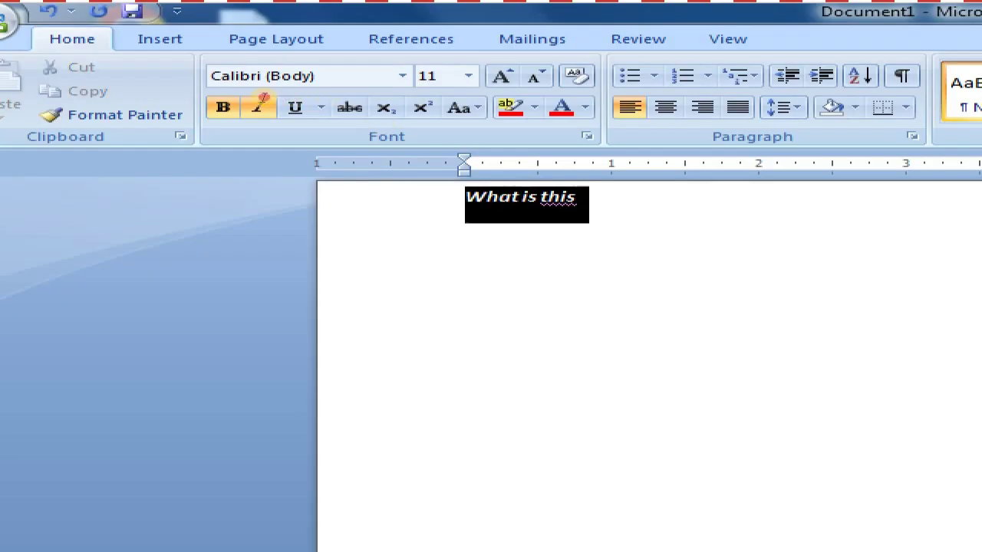
Strike through 'What is this' and toggle subscript on and off again
left_click(261, 100)
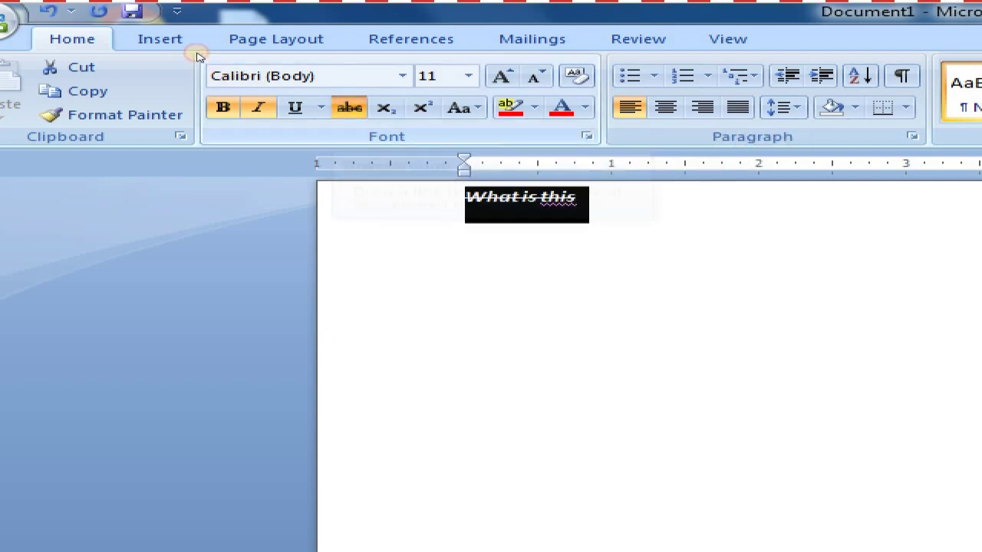
left_click(531, 197)
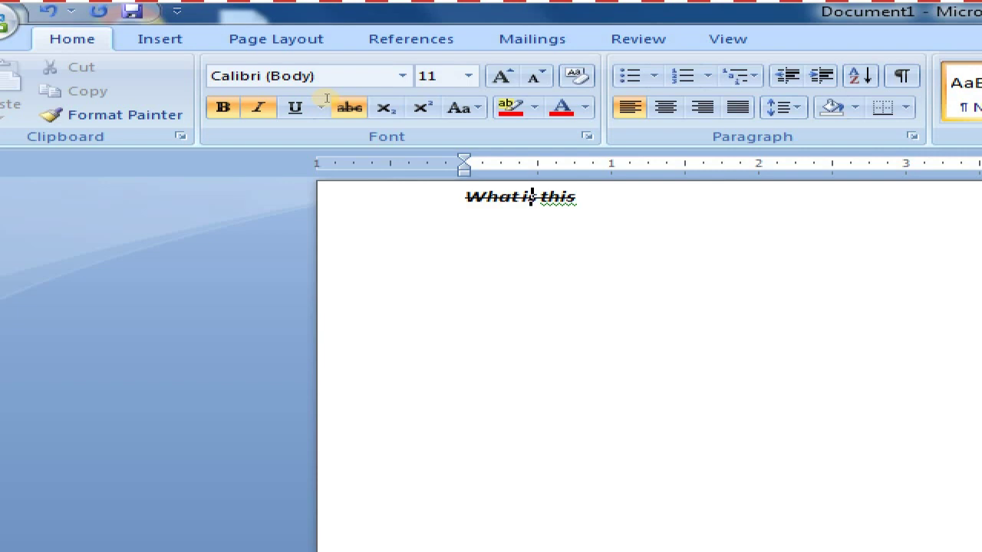
key("ctrl+equal")
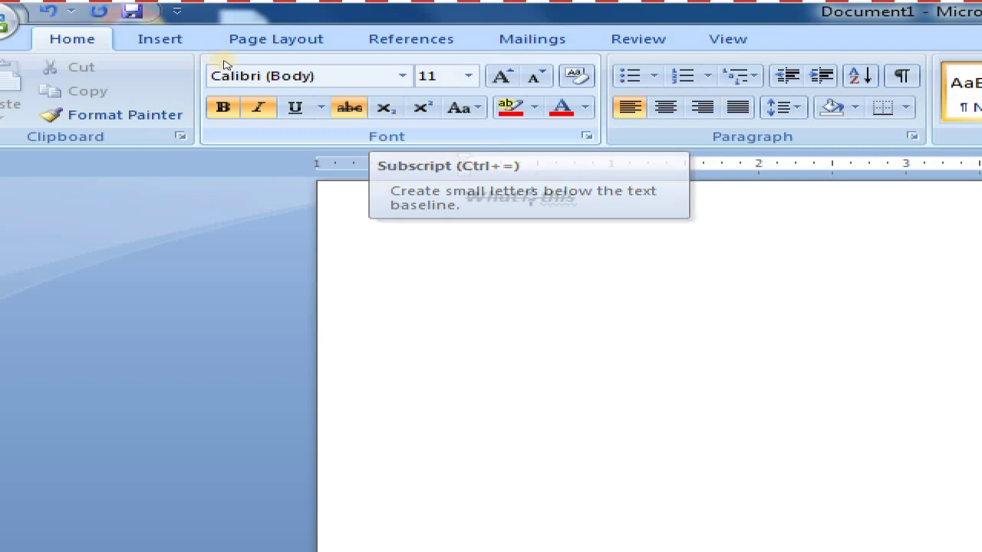
key("ctrl+equal")
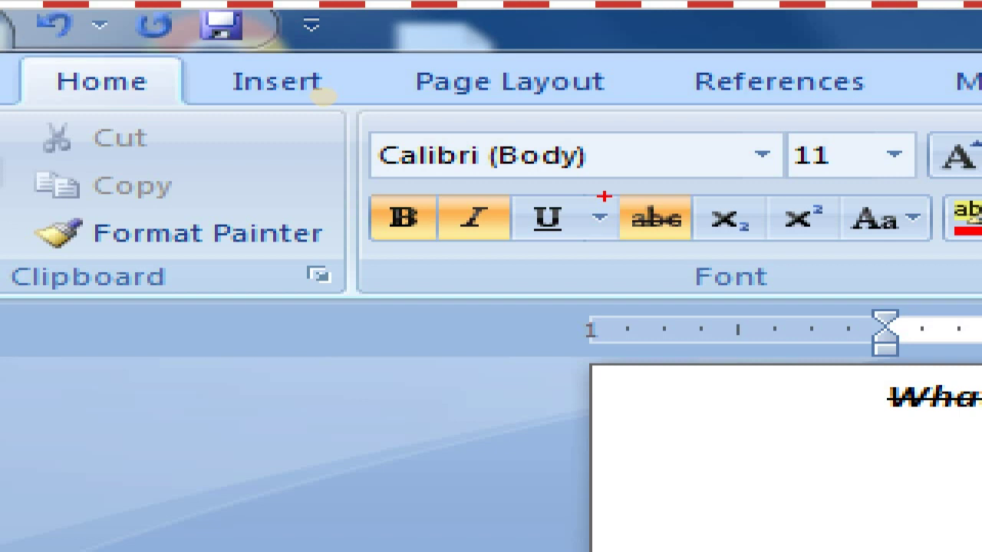
left_click_drag(605, 196, 704, 247)
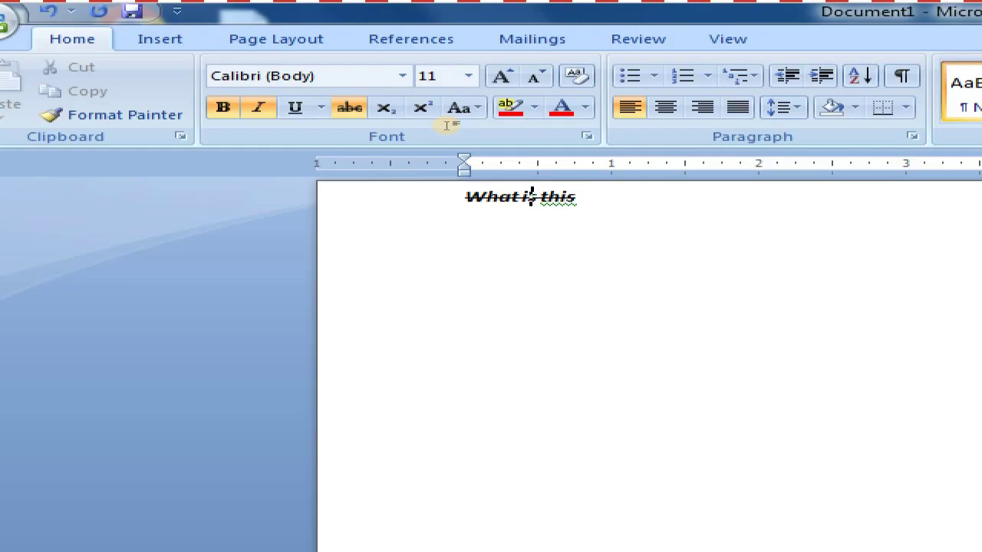
Push 'What is this' down with an empty line above and type h2o
key("ctrl+y")
key("Return")
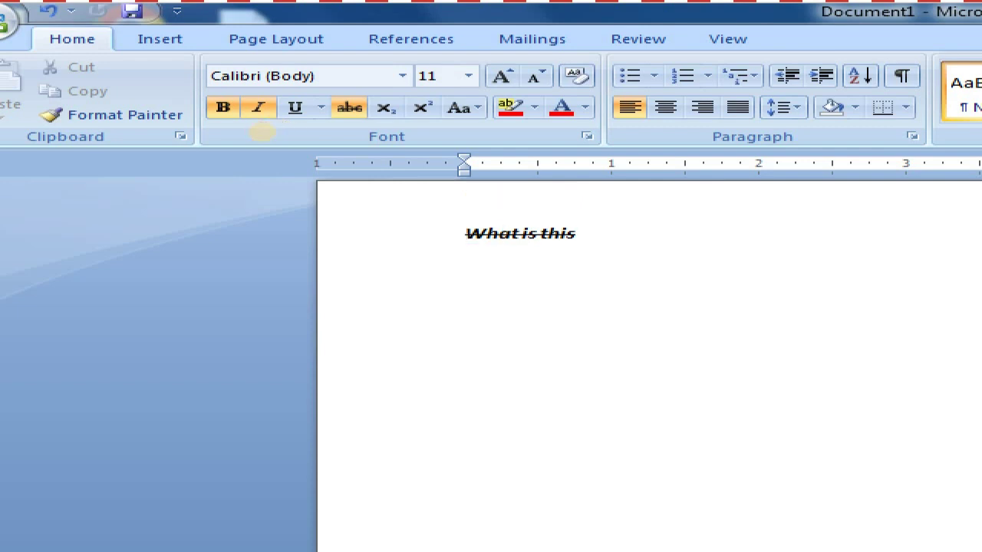
key("End")
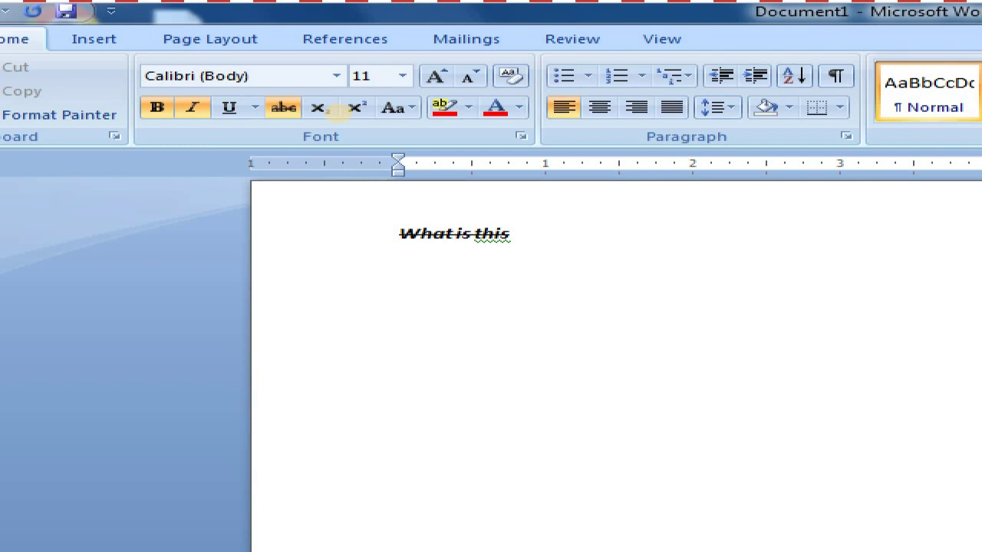
type("h")
type("2o")
Delete the h2o text and clear bold, italic and strikethrough from all text
key("BackSpace")
key("BackSpace")
key("BackSpace")
key("ctrl+a")
key("ctrl+space")
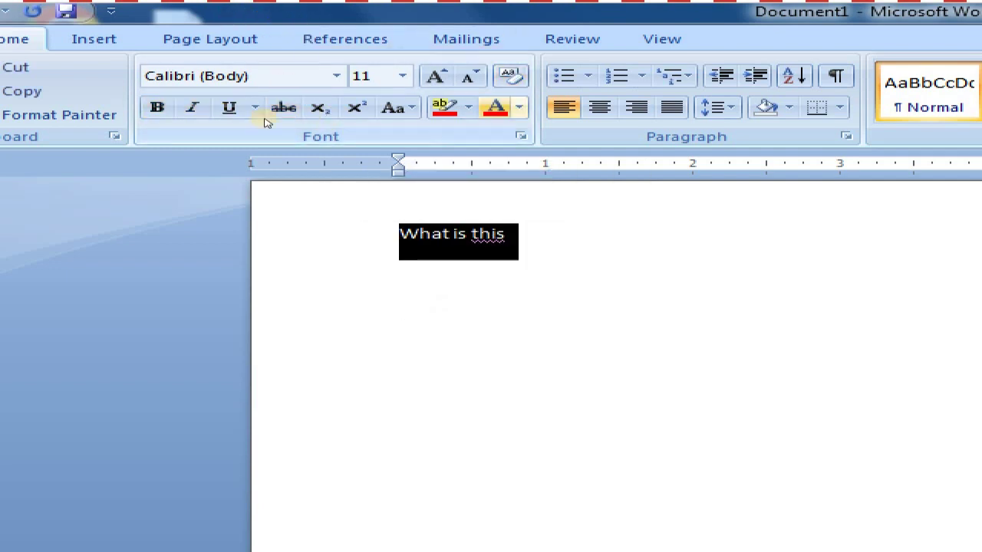
key("Left")
key("End")
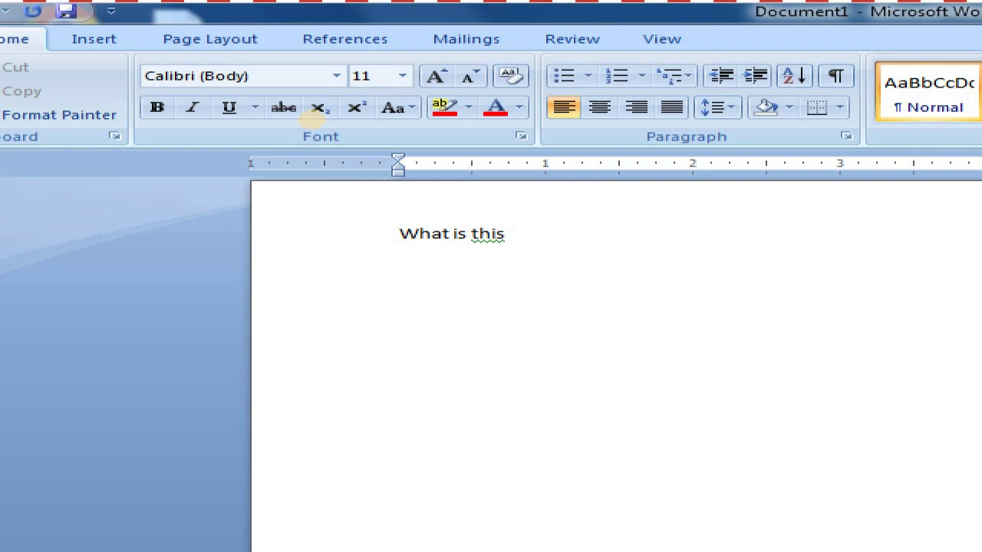
Type H2o with the 2 as subscript, then delete the H₂o text
type("H2o")
key("Left")
key("shift+Left")
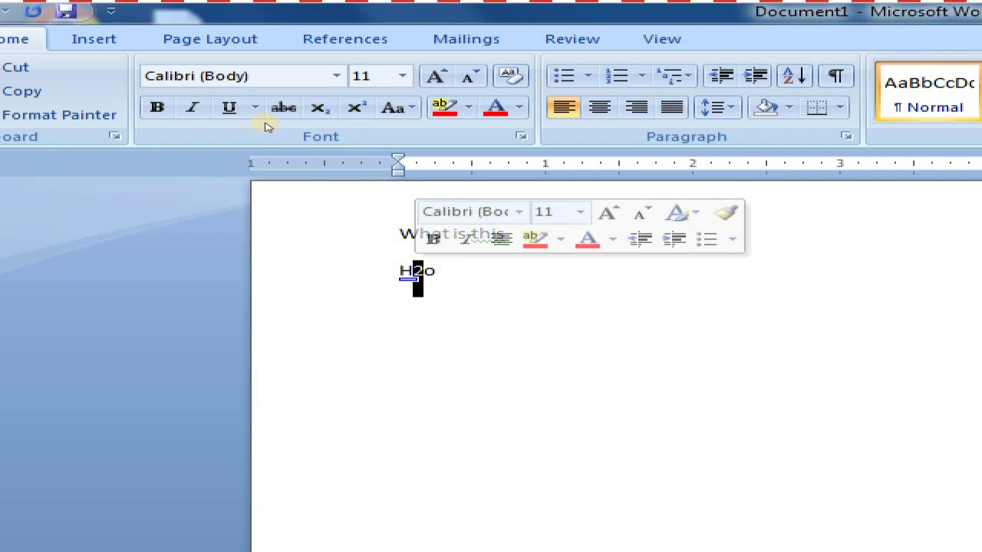
key("ctrl+equal")
left_click(318, 107)
key("Down")
key("shift+Home")
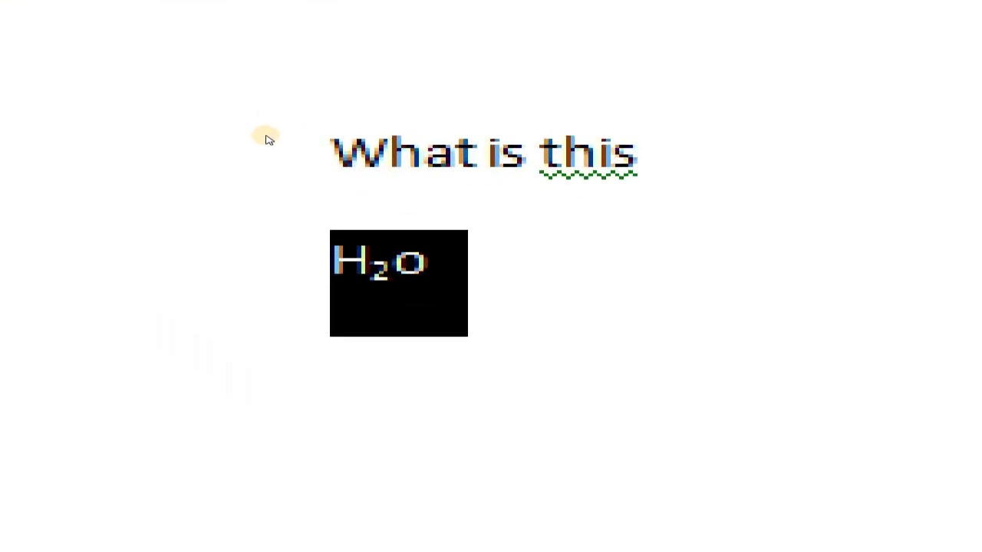
key("Right")
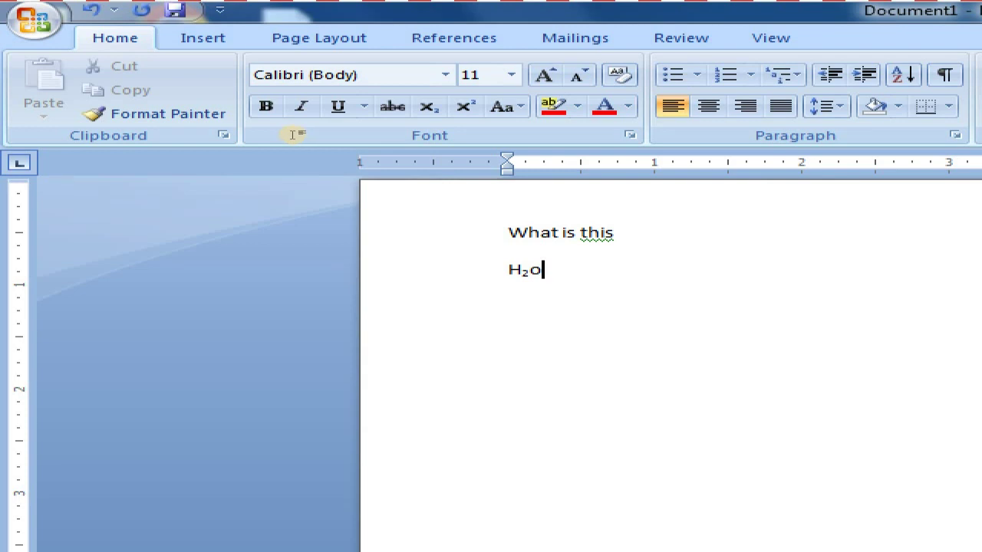
key("BackSpace")
key("BackSpace")
key("BackSpace")
Type X4 with the 4 as superscript and start a new line below it
type("X4")
key("shift+Left")
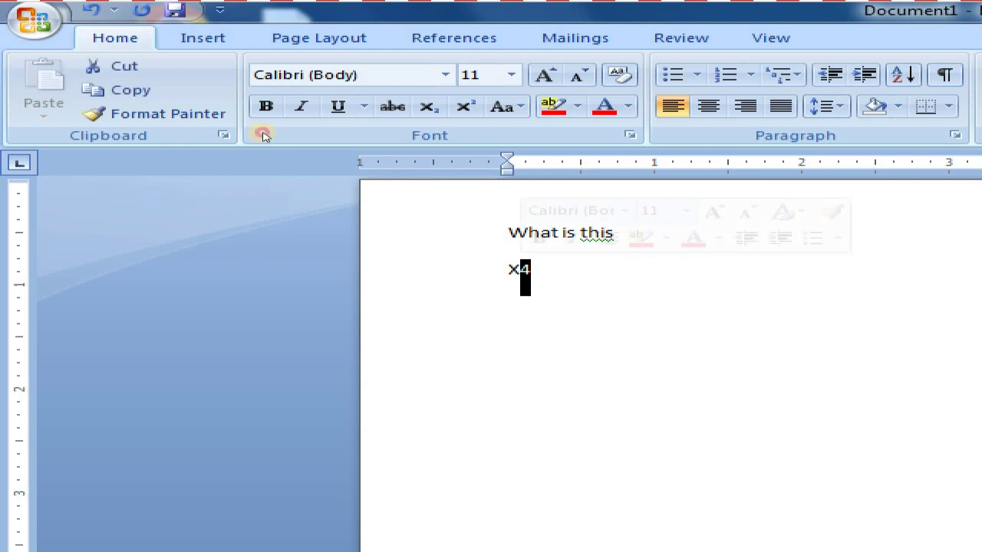
key("ctrl+shift+plus")
key("Right")
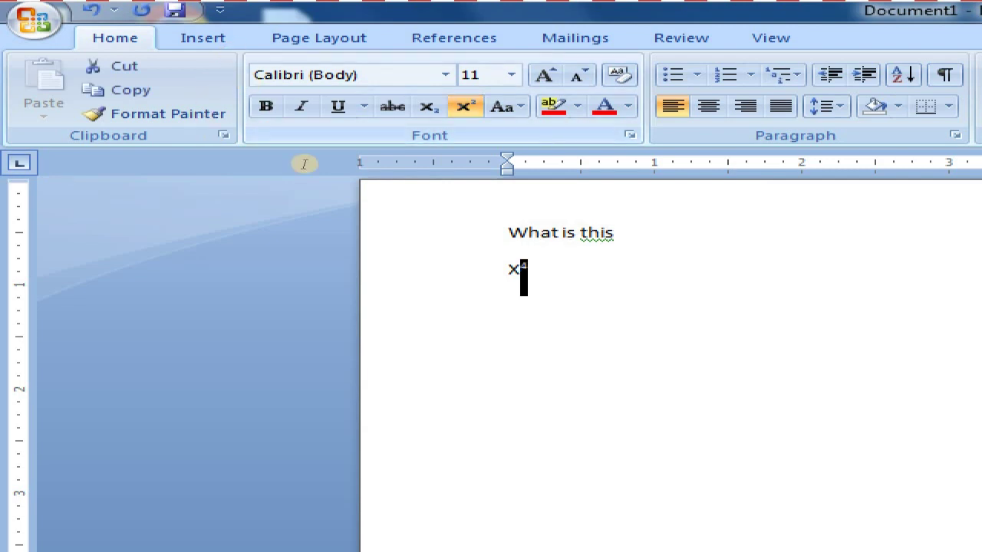
key("Return")
key("Down")
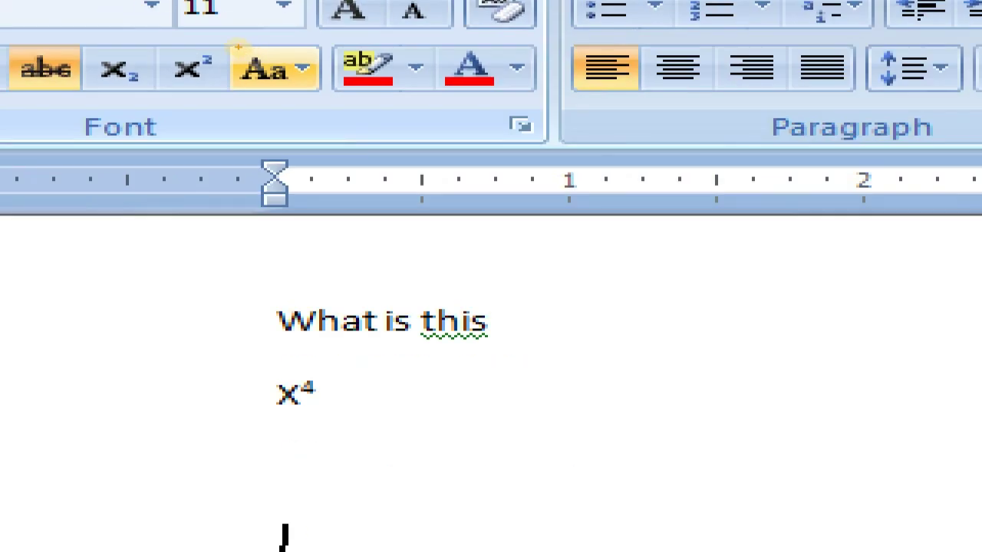
left_click_drag(230, 46, 326, 99)
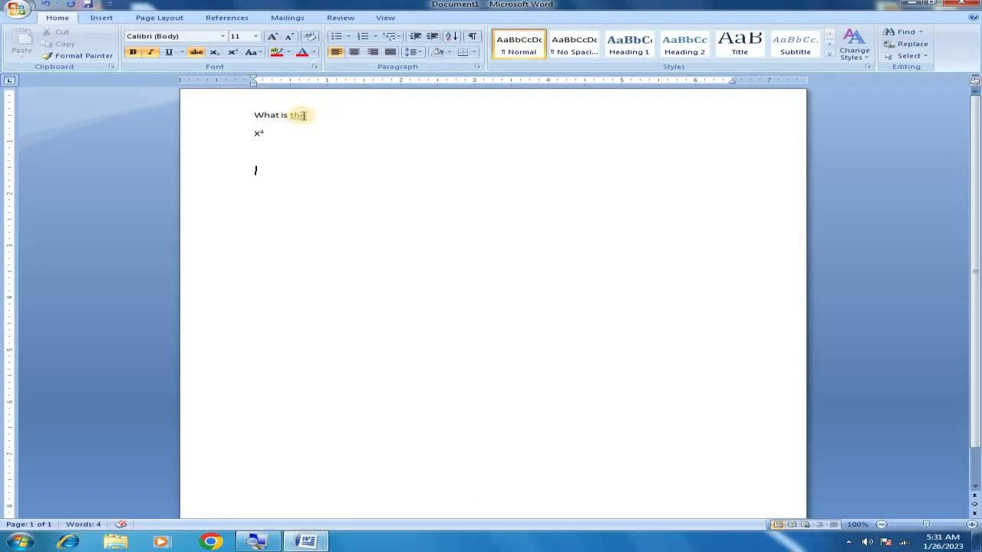
Try Sentence case and lowercase on the 'What is this' line
left_click_drag(308, 116, 259, 116)
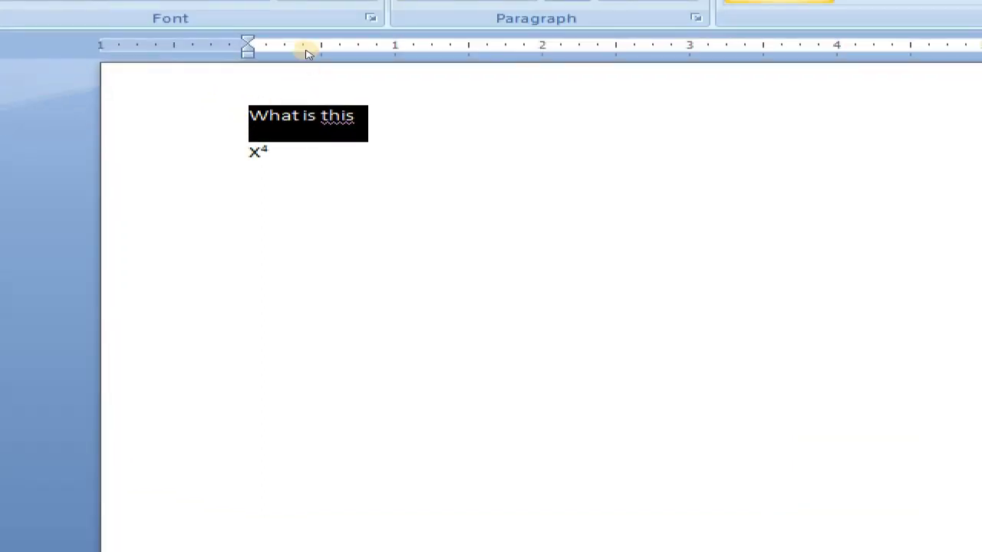
left_click(259, 47)
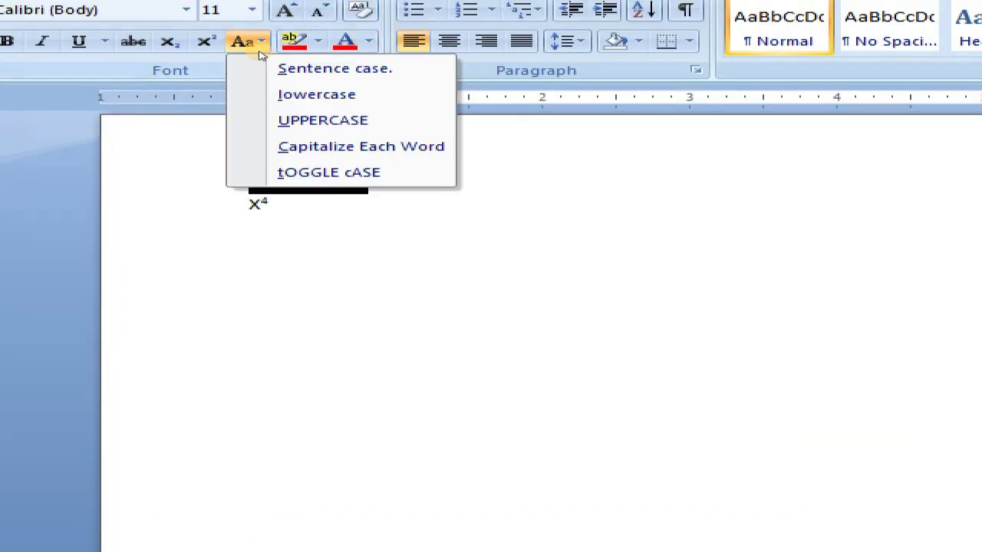
left_click(307, 69)
left_click(316, 119)
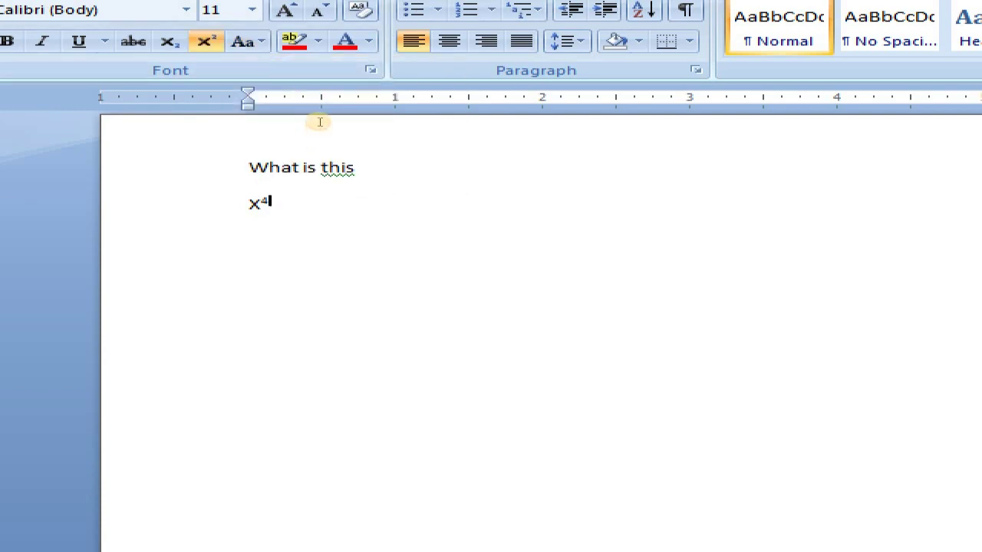
left_click_drag(316, 117, 360, 184)
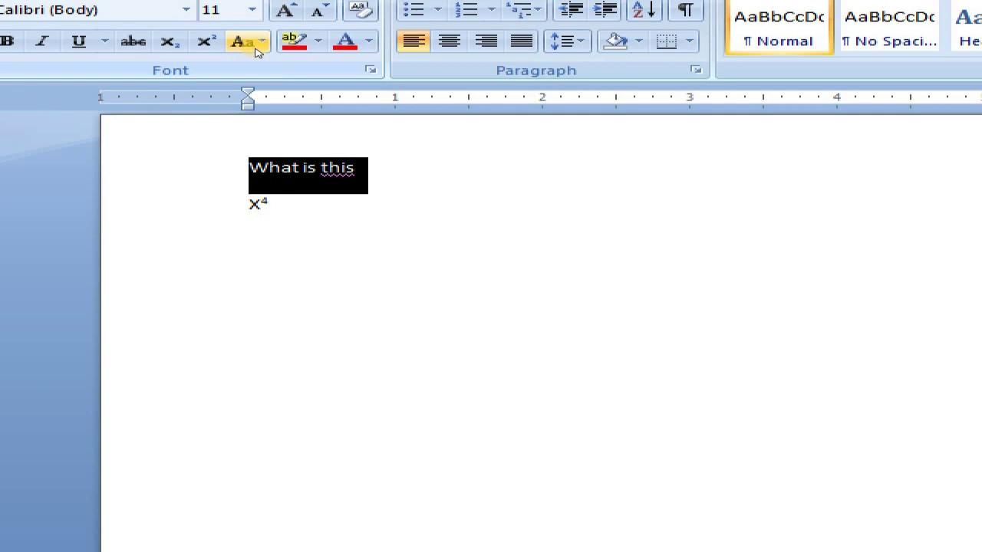
left_click(260, 47)
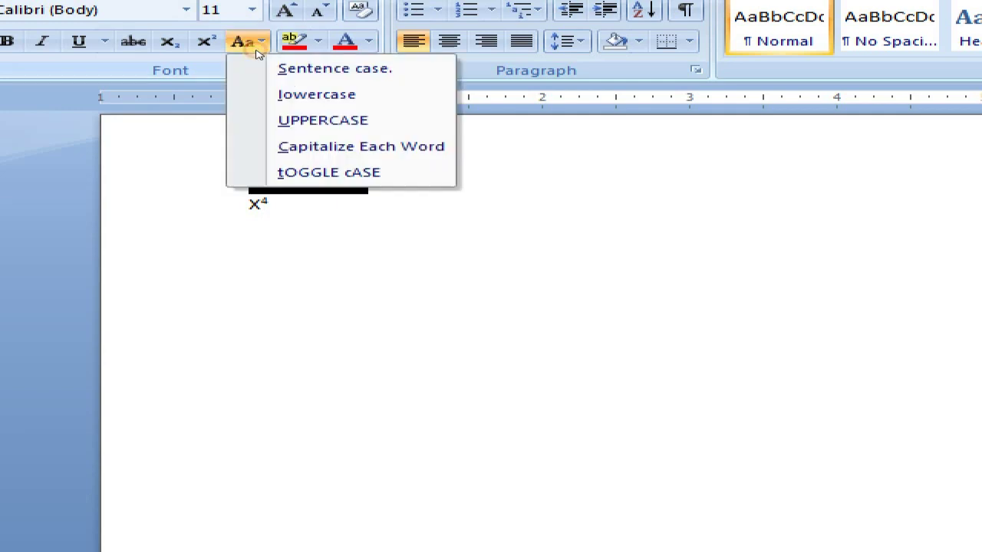
left_click(279, 90)
Convert the line to UPPERCASE so it reads WHAT IS THIS
left_click_drag(307, 169, 313, 129)
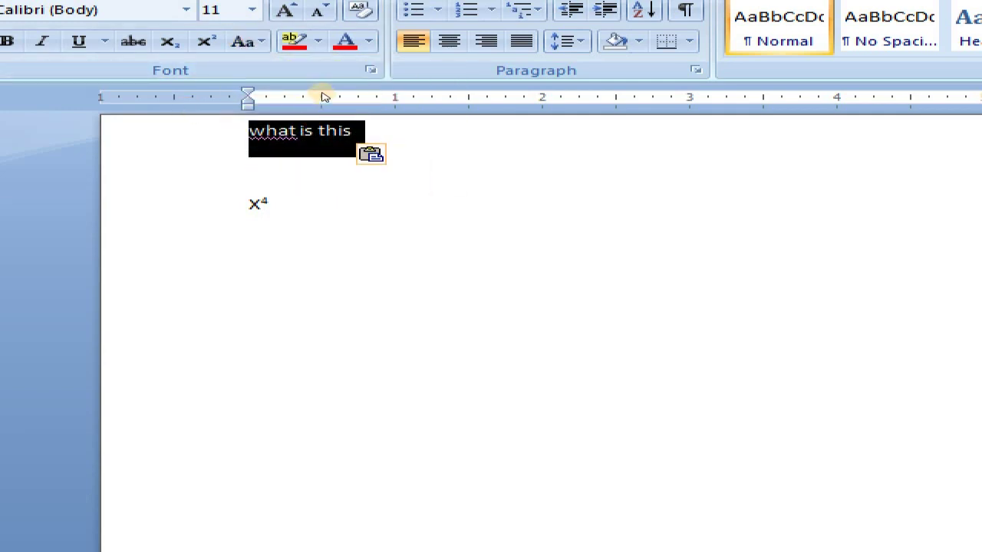
left_click(259, 43)
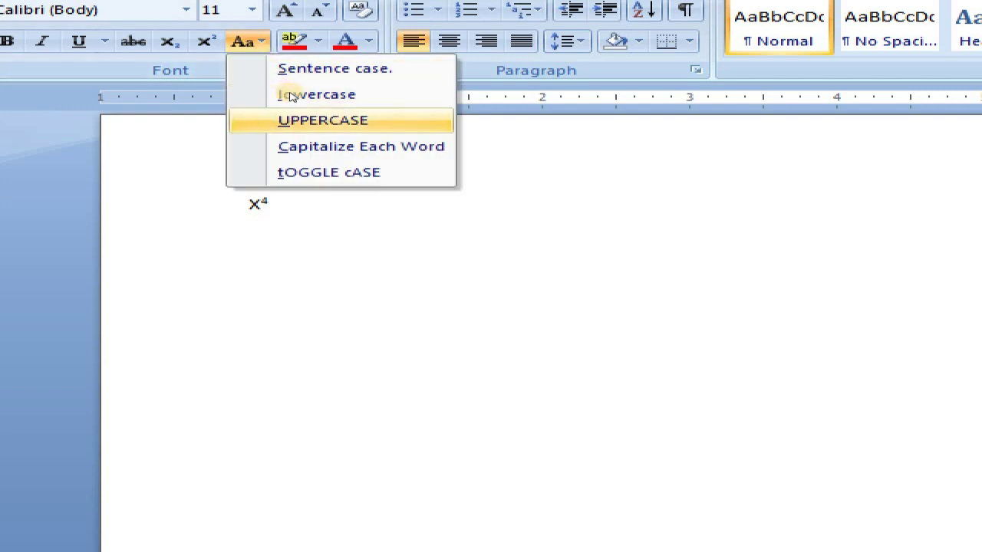
left_click(296, 117)
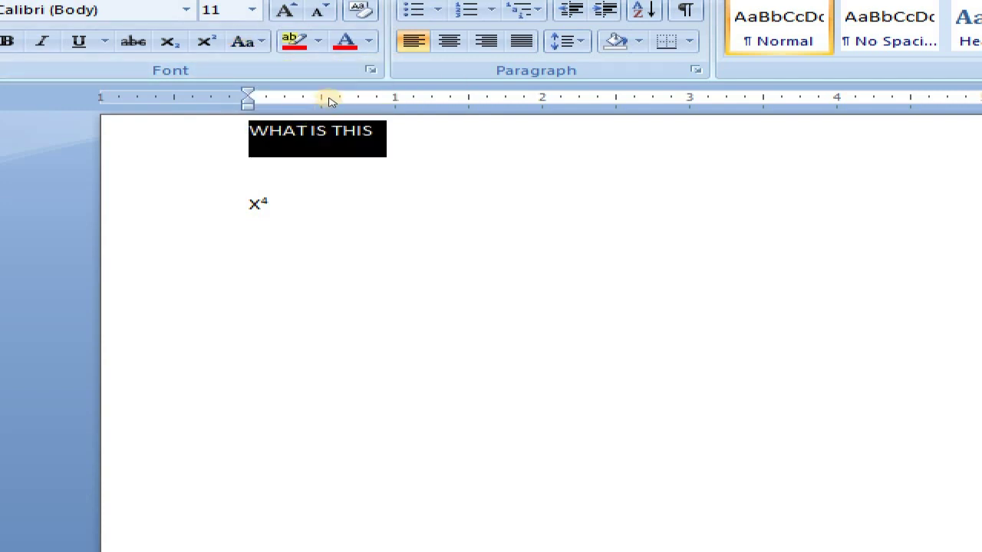
left_click(328, 100)
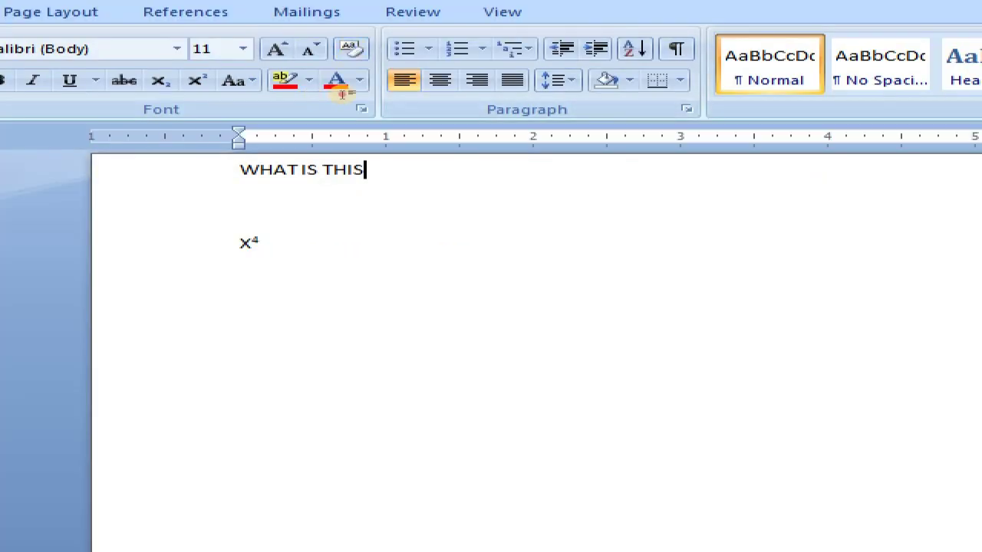
Highlight WHAT IS THIS in red and delete the superscript 4 from the X⁴ line
left_click_drag(366, 169, 242, 169)
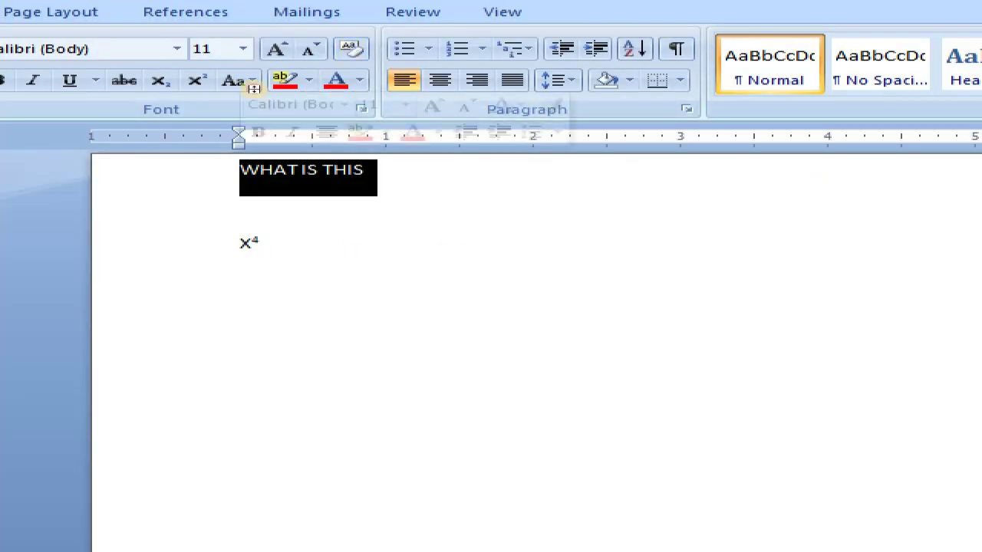
left_click(284, 80)
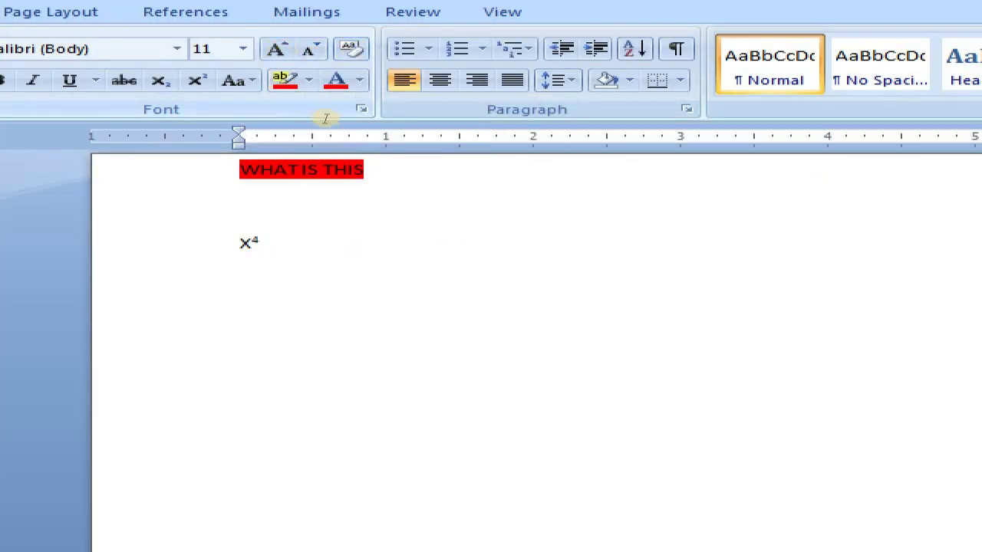
key("ctrl+End")
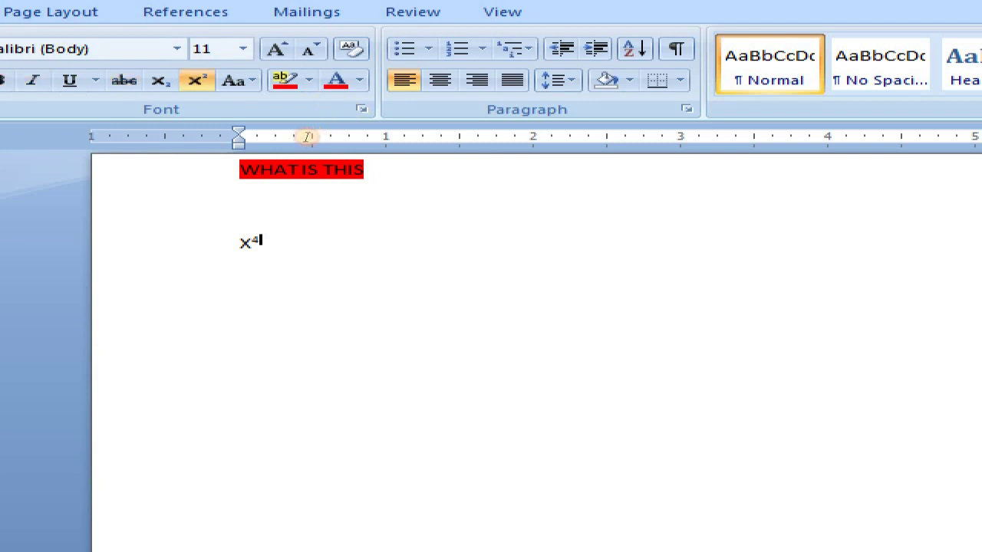
key("ctrl+s")
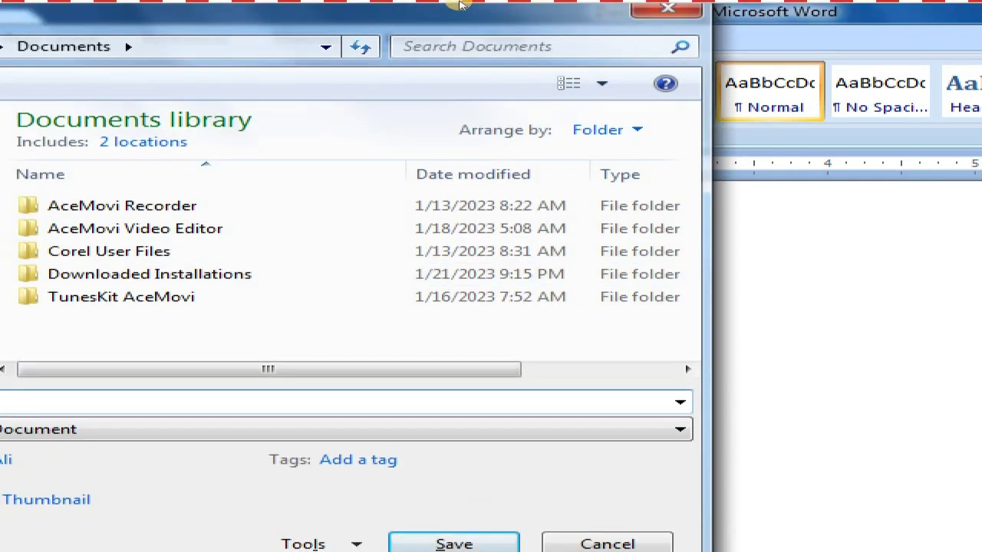
left_click(667, 10)
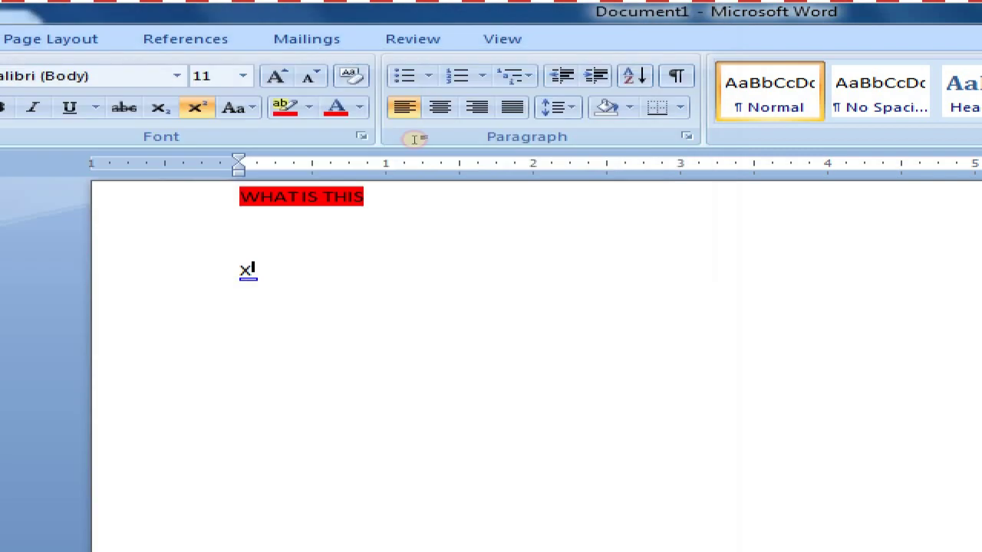
key("shift+Home")
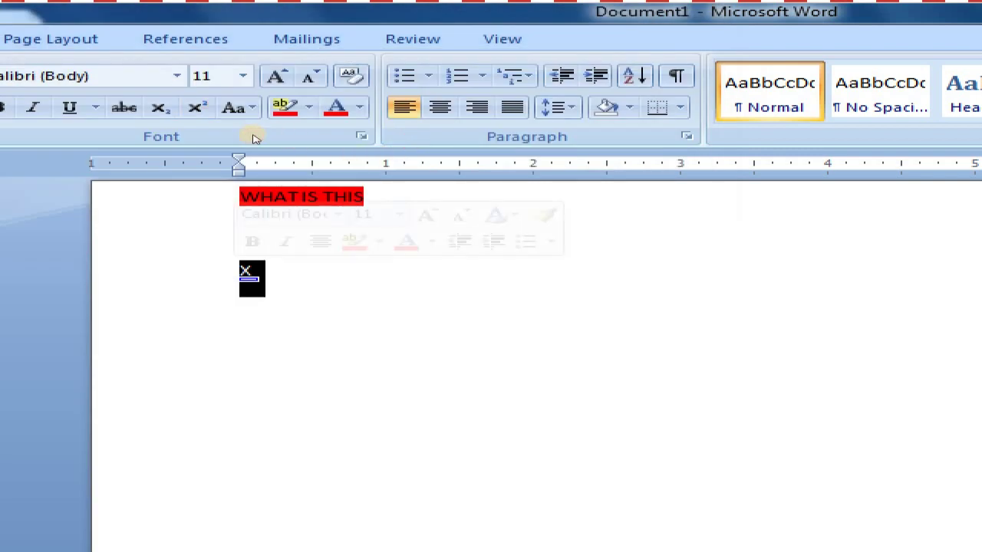
key("Delete")
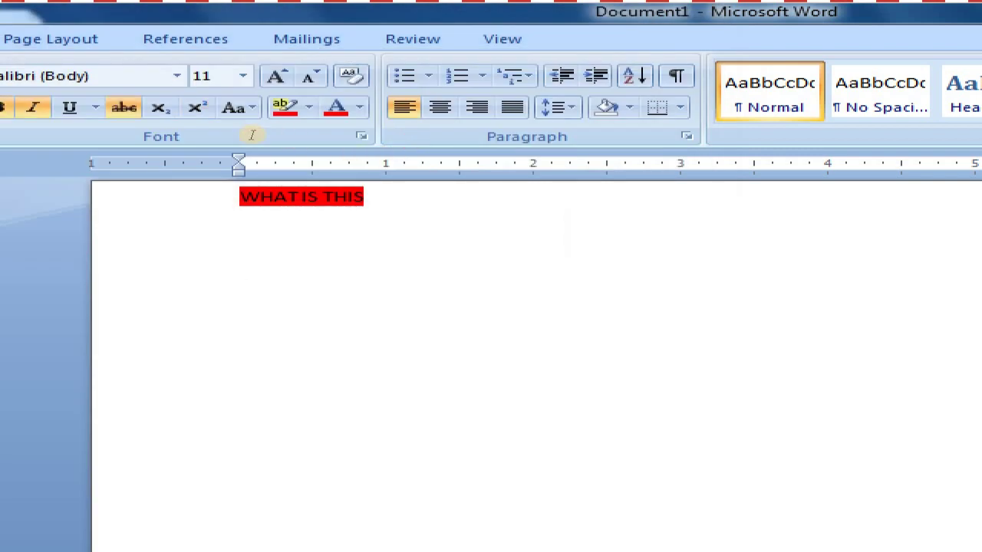
Insert a =rand(1,6) sample paragraph and strip it to plain Calibri 11 formatting
type("=rand(")
type("1")
type(",6)")
key("Return")
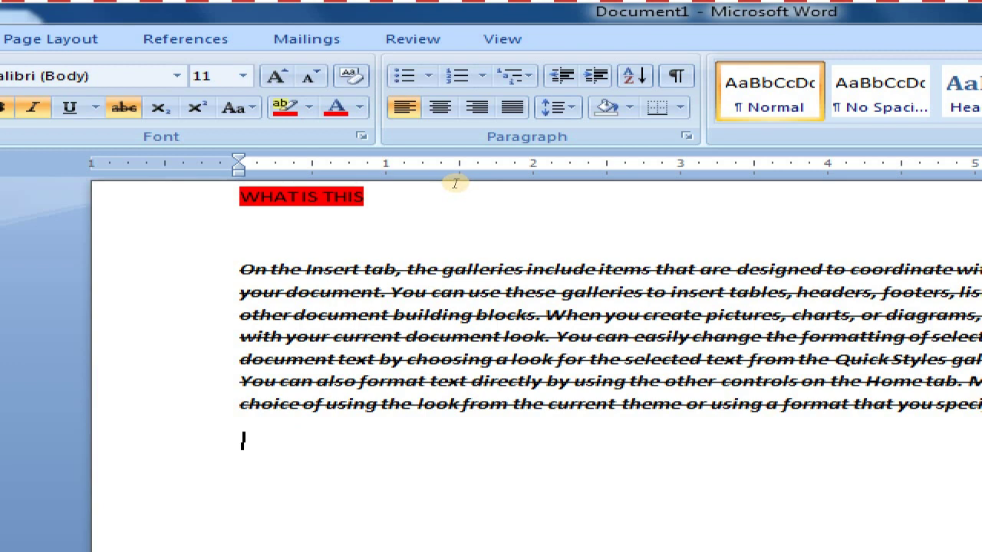
key("ctrl+a")
key("ctrl+space")
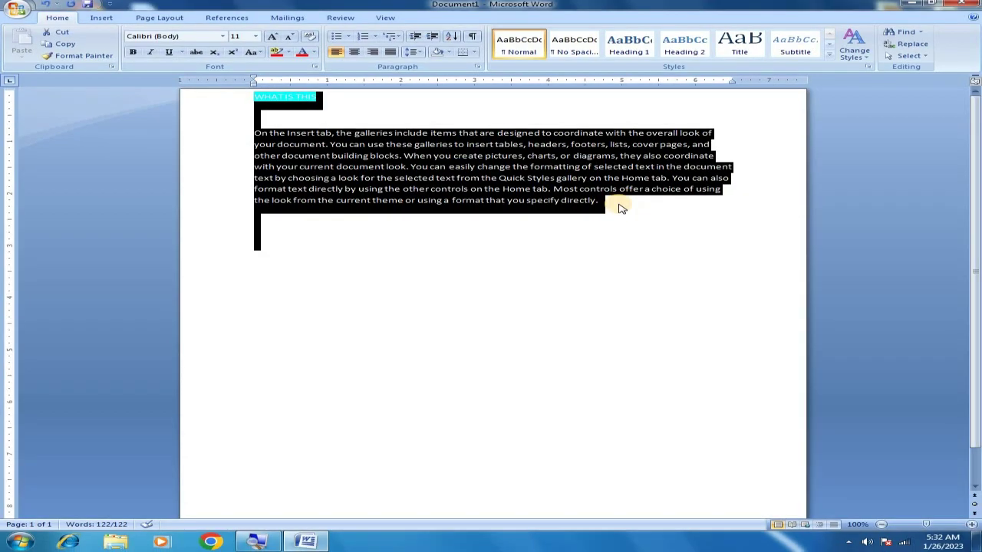
left_click(624, 211)
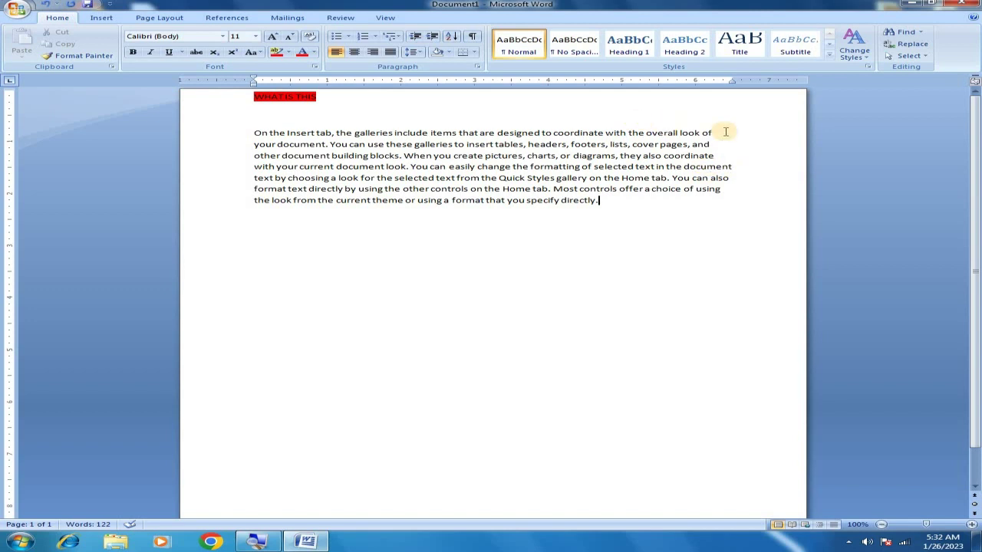
Give the 'You can easily change the formatting' sentence red highlighting and colour the first line green
left_click_drag(733, 167, 411, 169)
left_click(501, 305)
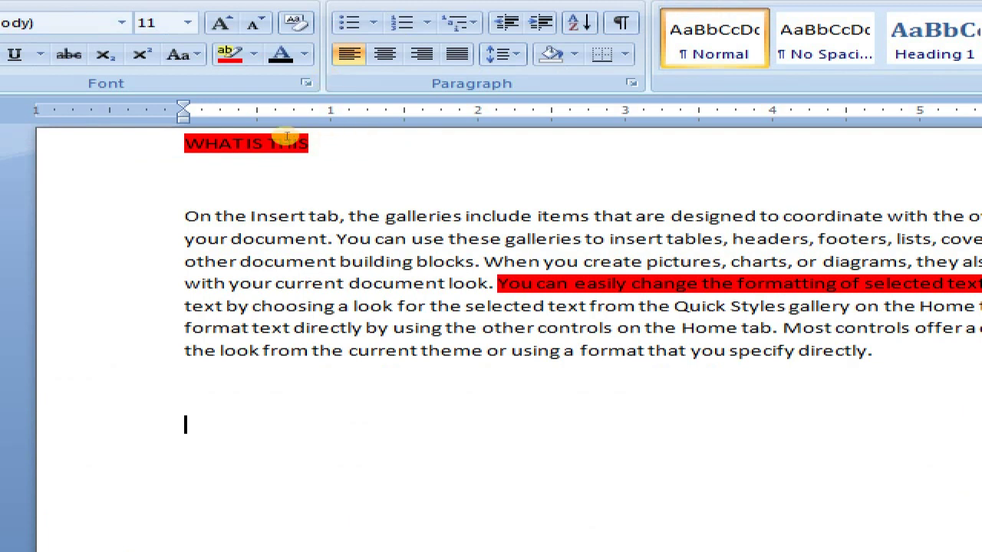
left_click_drag(185, 217, 978, 217)
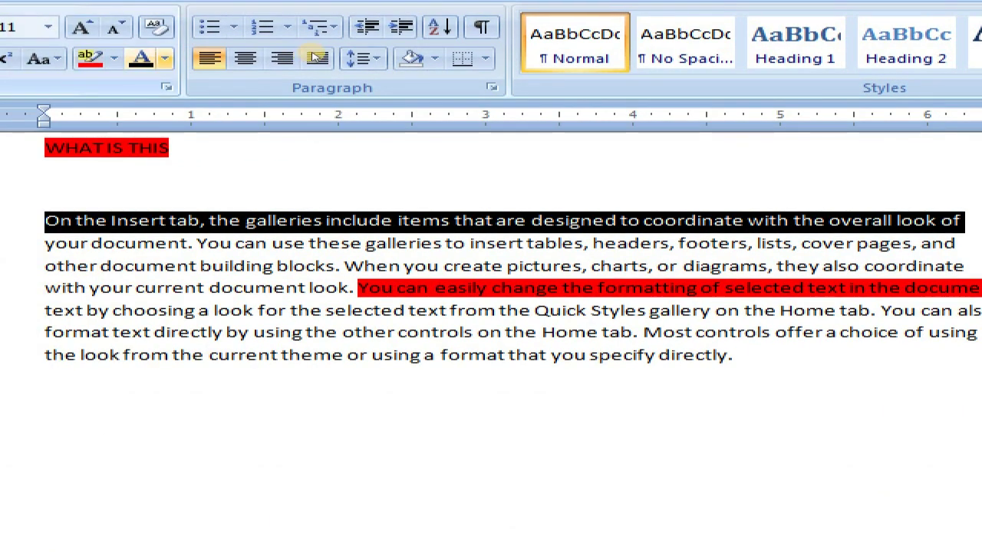
left_click(164, 59)
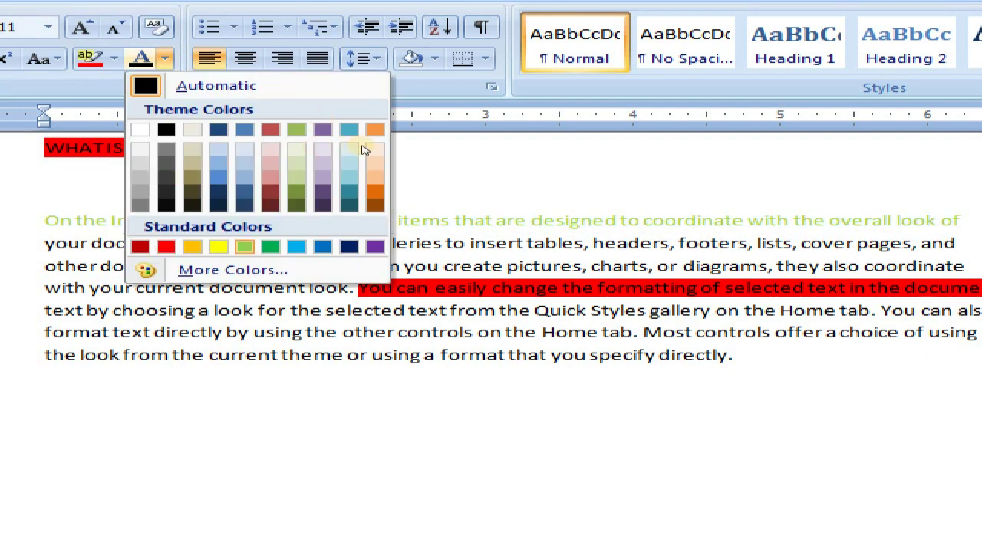
left_click(270, 246)
left_click(384, 184)
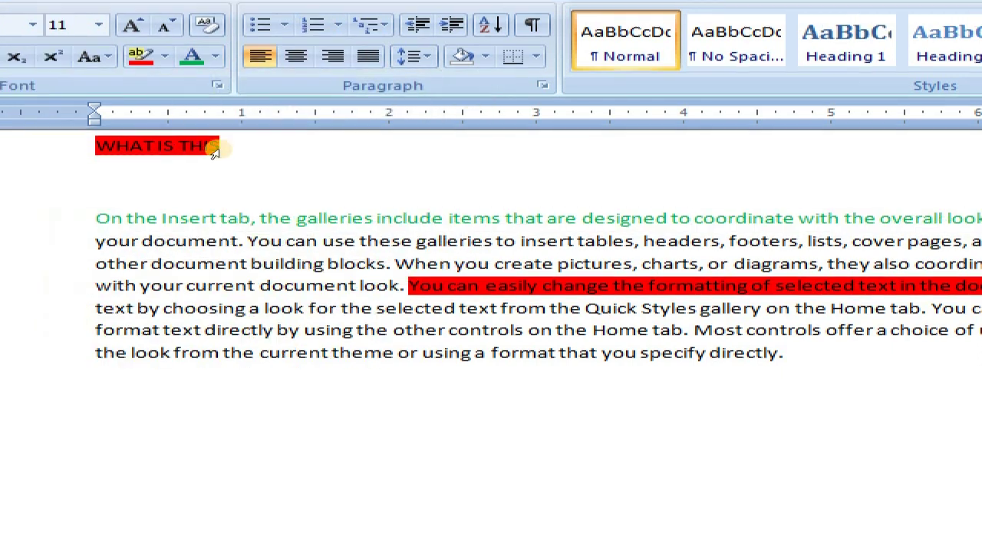